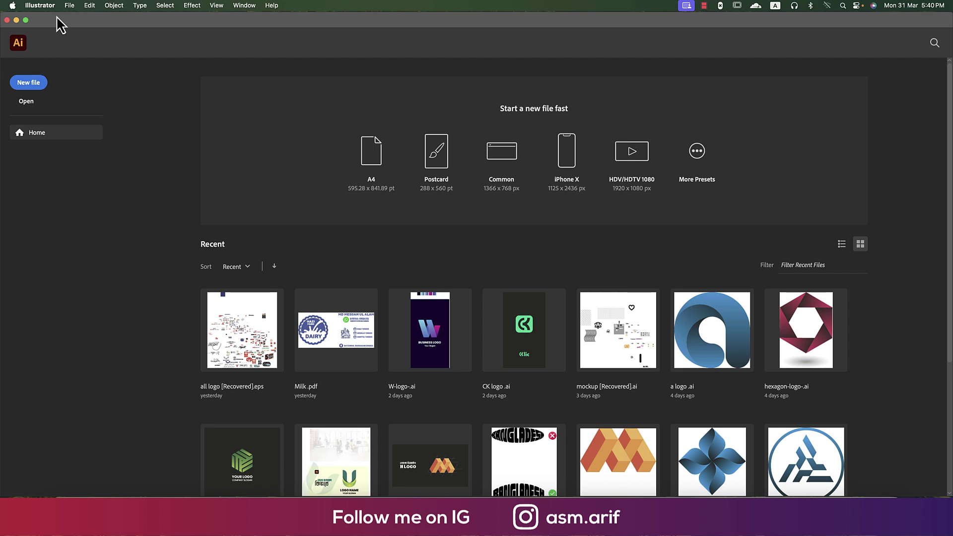
Create a new 2000 x 2000 px document in RGB Color with High (300 ppi) raster effects.
{"action": "left_click", "coordinate": [70, 7]}
{"action": "mouse_move", "coordinate": [90, 5]}
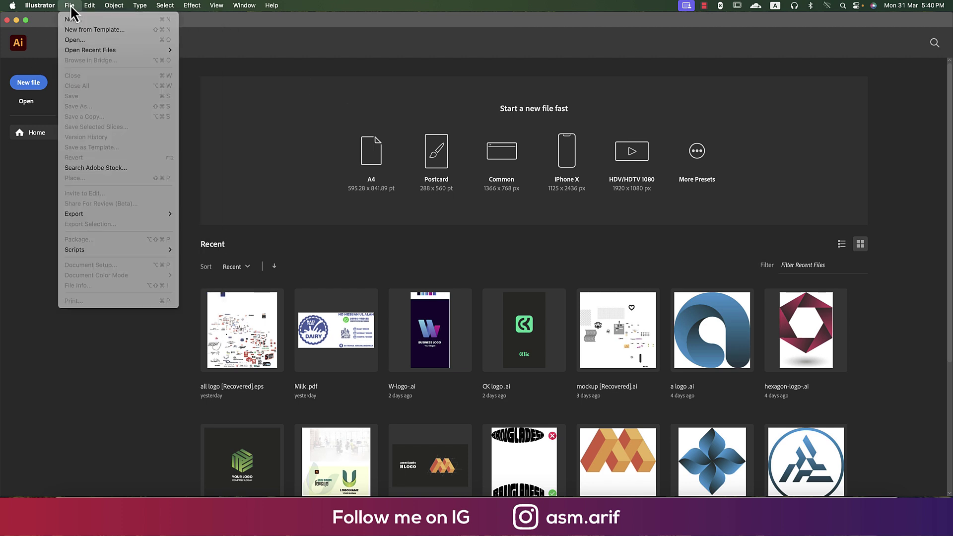
{"action": "left_click", "coordinate": [72, 19]}
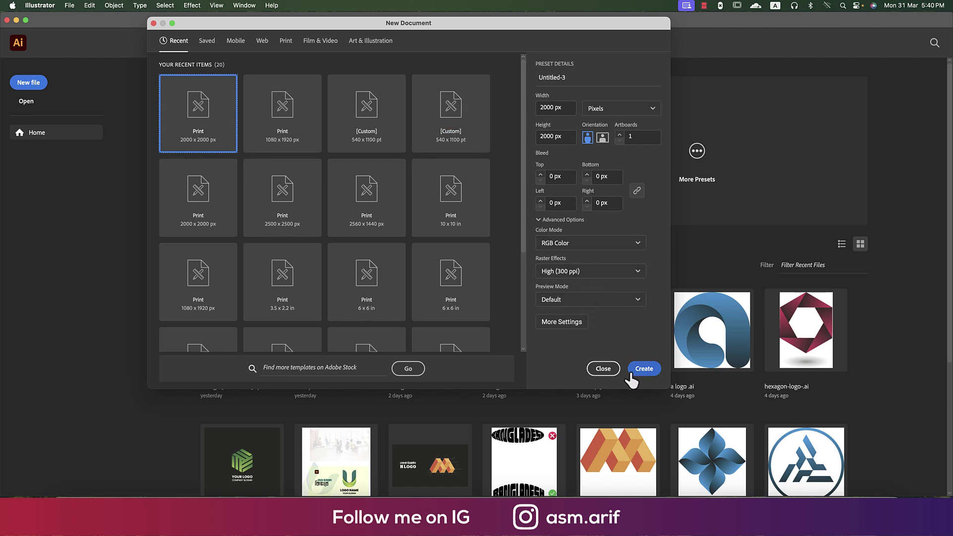
{"action": "left_click", "coordinate": [648, 372]}
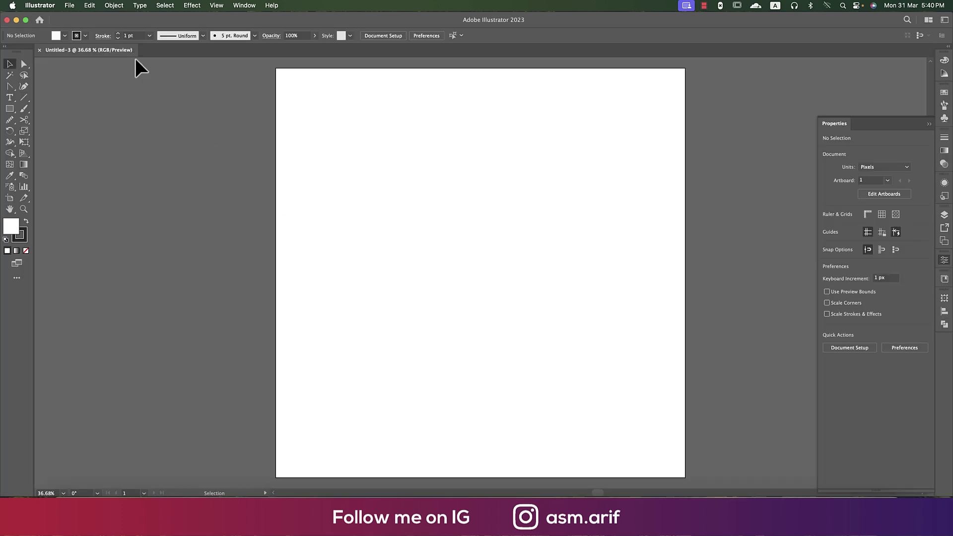
Place the grey W-shaped pencil sketch PNG from Downloads so that it fills the whole artboard.
{"action": "left_click", "coordinate": [70, 6]}
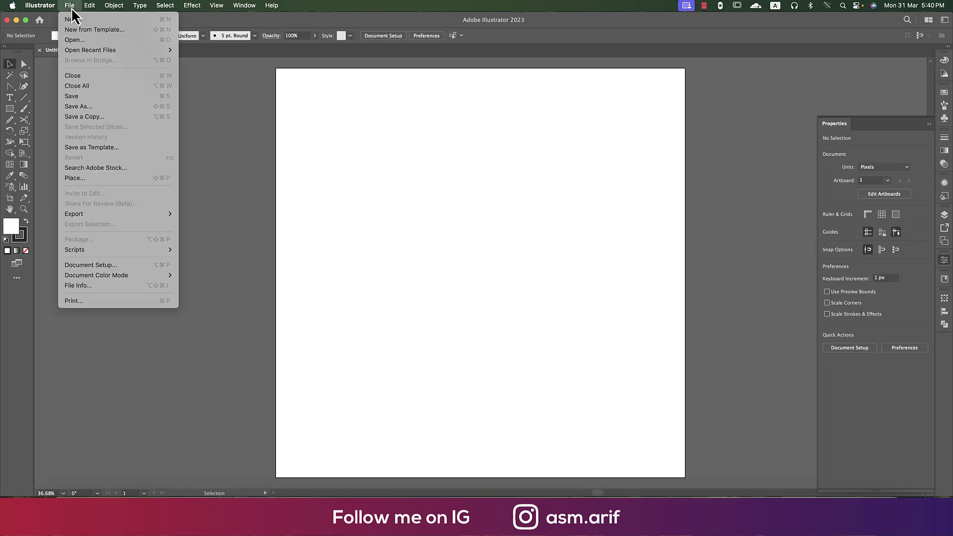
{"action": "left_click", "coordinate": [75, 179]}
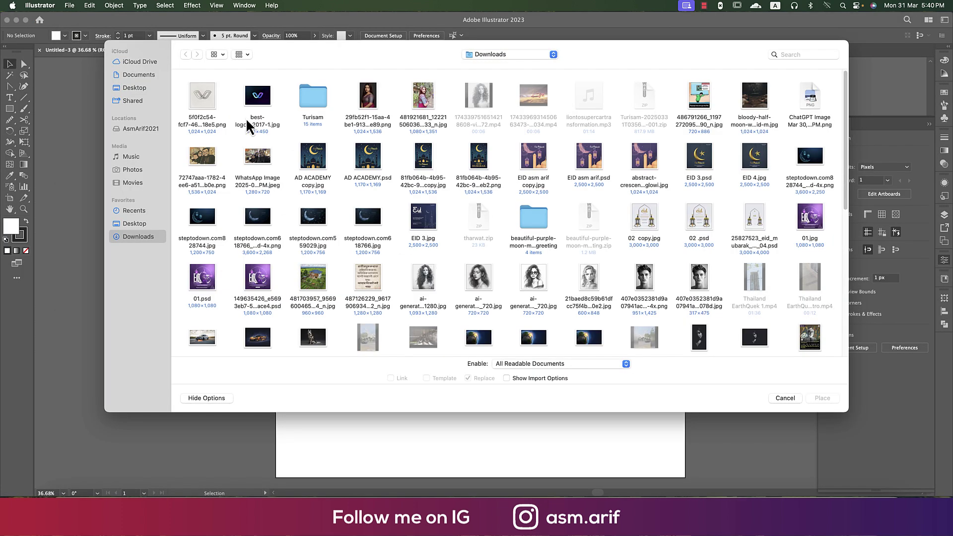
{"action": "double_click", "coordinate": [210, 104]}
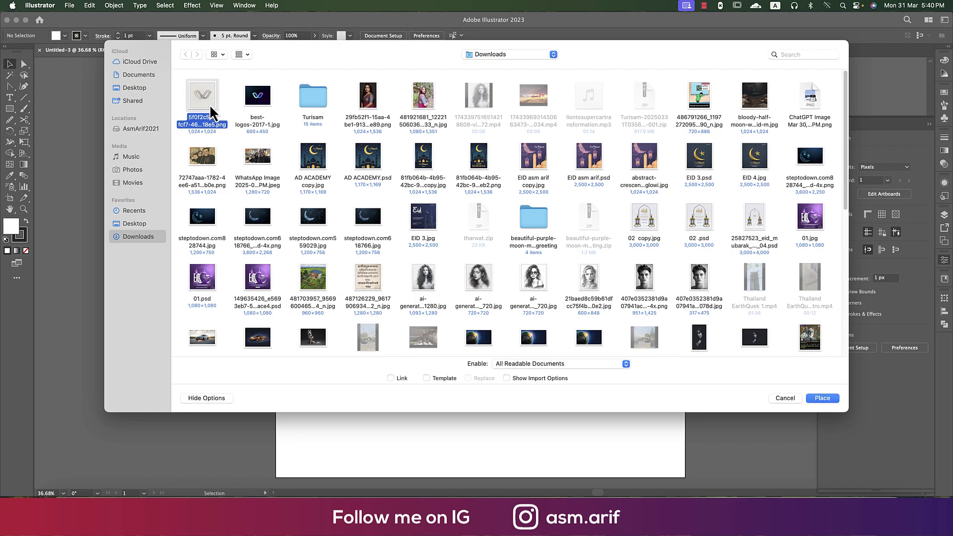
{"action": "mouse_move", "coordinate": [276, 69]}
{"action": "left_mouse_down"}
{"action": "mouse_move", "coordinate": [456, 256]}
{"action": "mouse_move", "coordinate": [715, 478]}
{"action": "left_mouse_up"}
Set the placed sketch's opacity to 50% and lock it in place.
{"action": "type", "text": "50"}
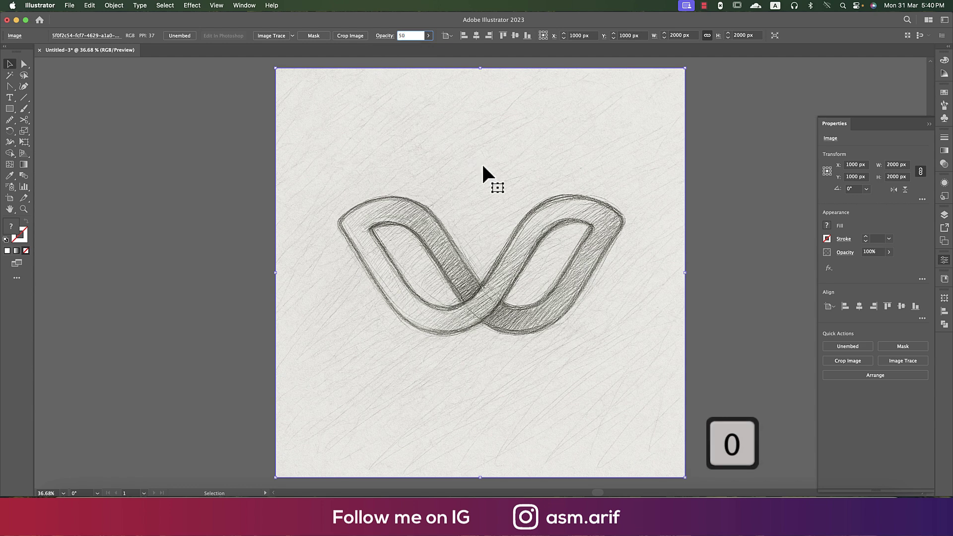
{"action": "key", "text": "Return"}
{"action": "key", "text": "a"}
{"action": "key", "text": "super+2"}
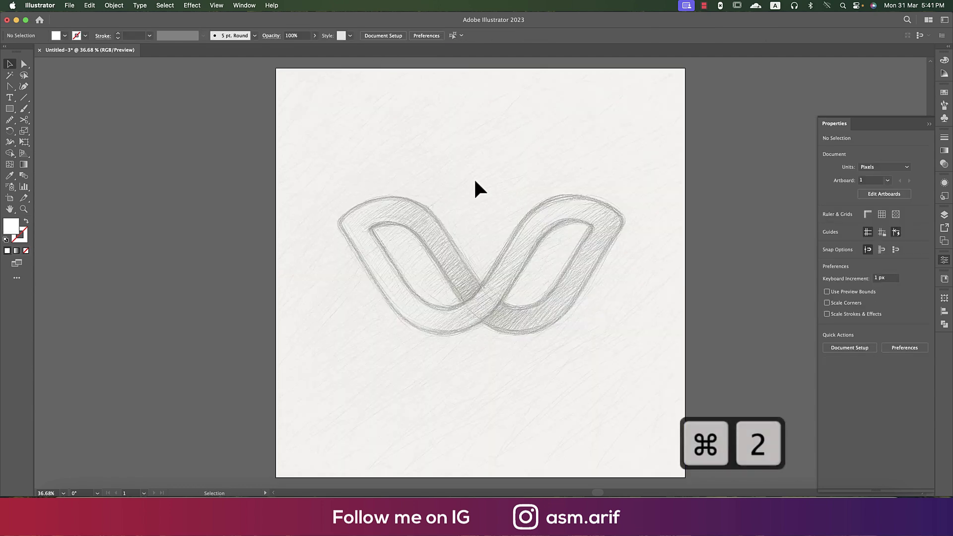
Draw a rectangle about 370 x 741 px over the sketch's left loop, with no fill and a red stroke.
{"action": "left_click", "coordinate": [10, 109]}
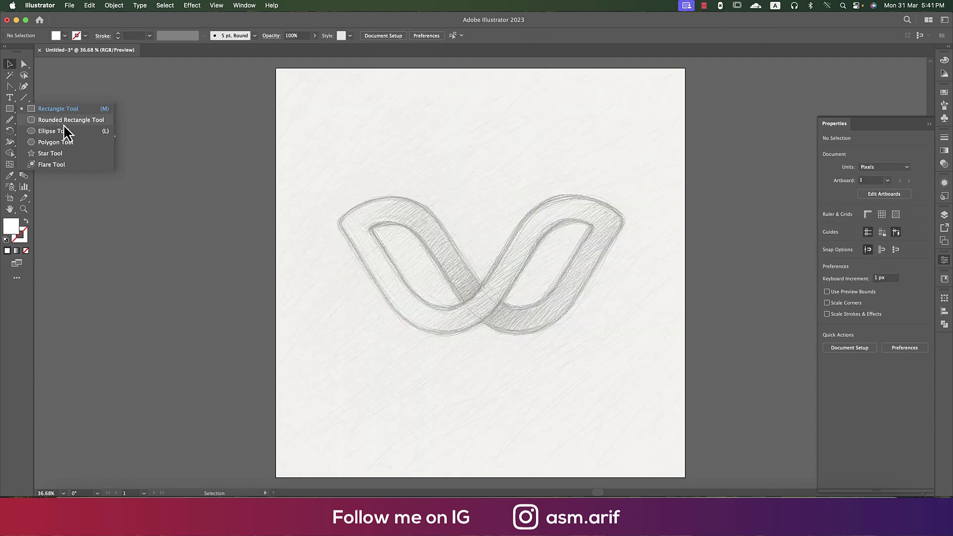
{"action": "left_click", "coordinate": [62, 111]}
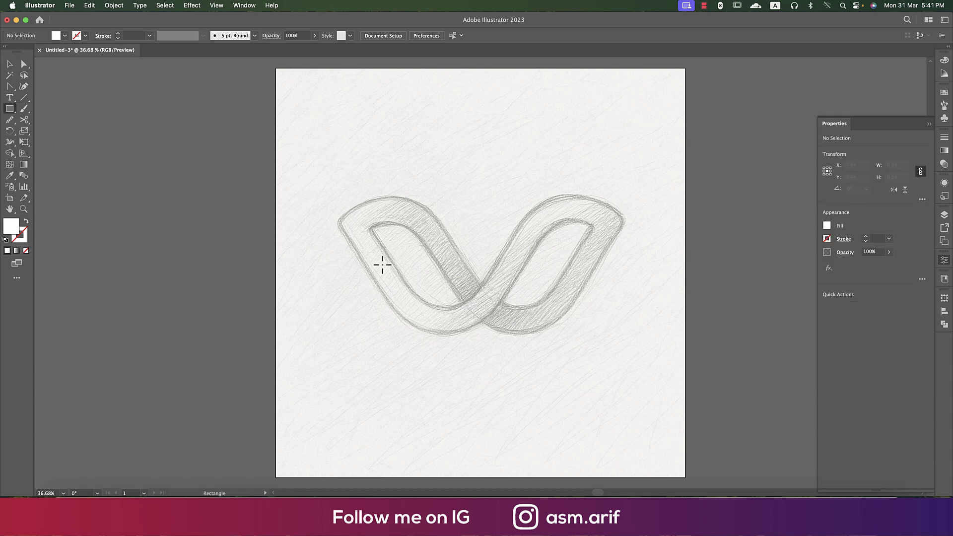
{"action": "left_click_drag", "start_coordinate": [350, 190], "coordinate": [425, 340]}
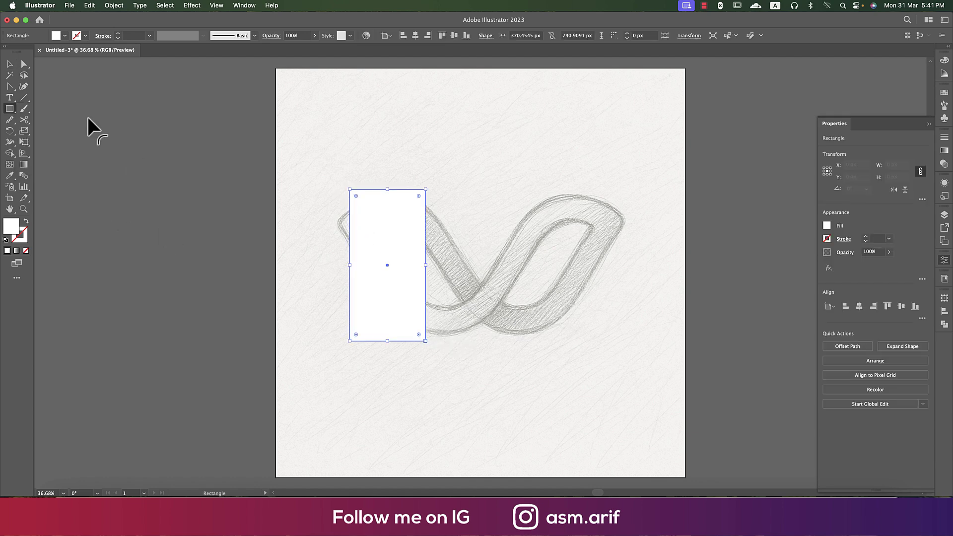
{"action": "left_click", "coordinate": [27, 221]}
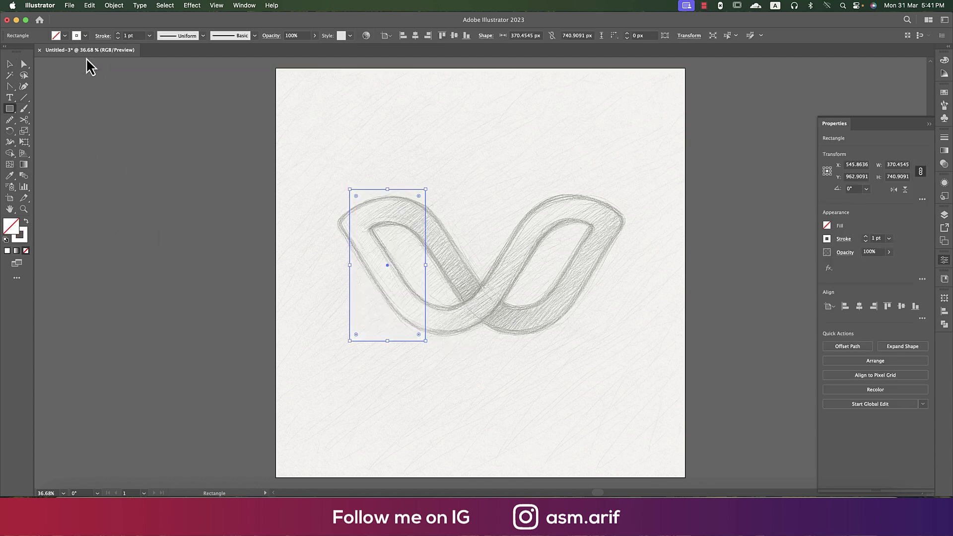
{"action": "left_click", "coordinate": [65, 36]}
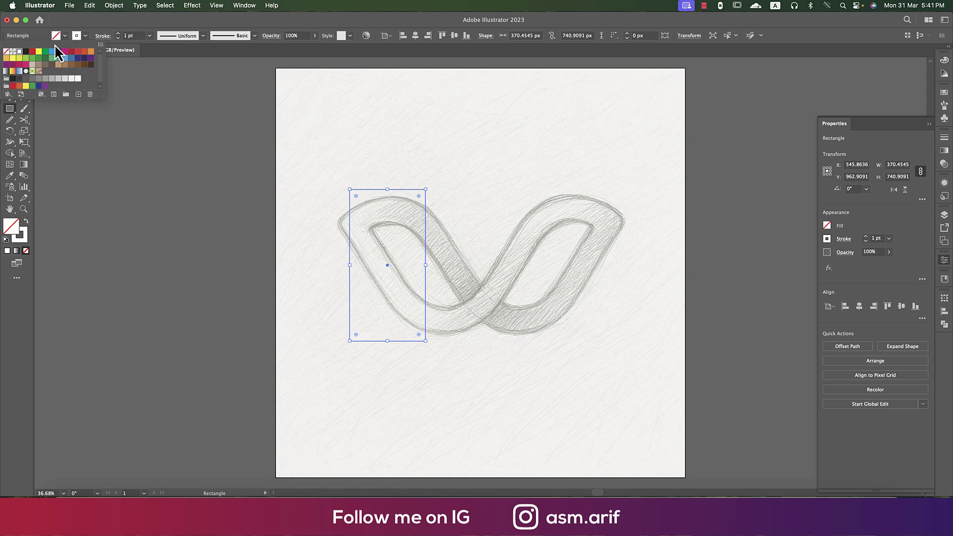
{"action": "left_click", "coordinate": [72, 52]}
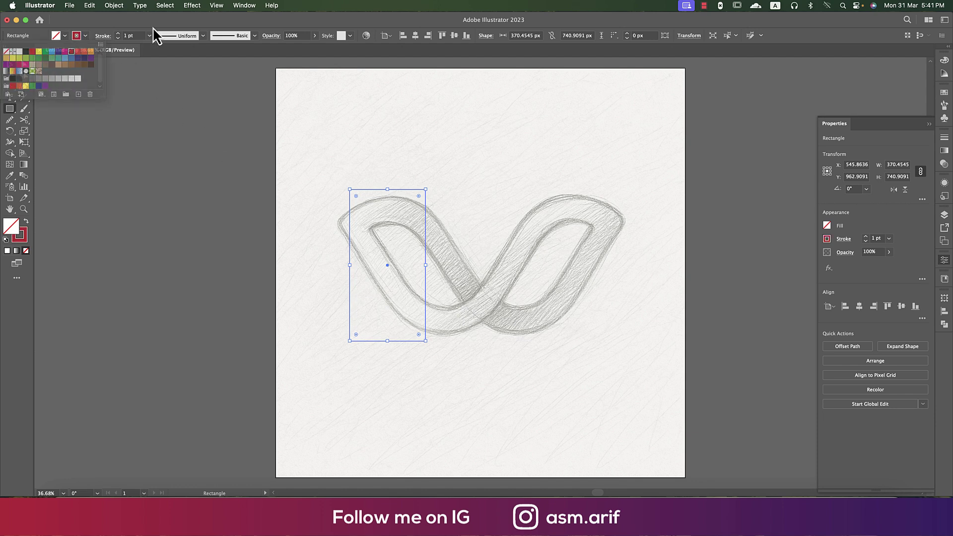
{"action": "left_click", "coordinate": [9, 64]}
{"action": "left_click", "coordinate": [395, 265]}
Rotate the rectangle by about 33° and resize it to about 427 x 803 px to fit the sketch's left loop.
{"action": "scroll", "coordinate": [410, 270], "scroll_direction": "up", "scroll_amount": 2}
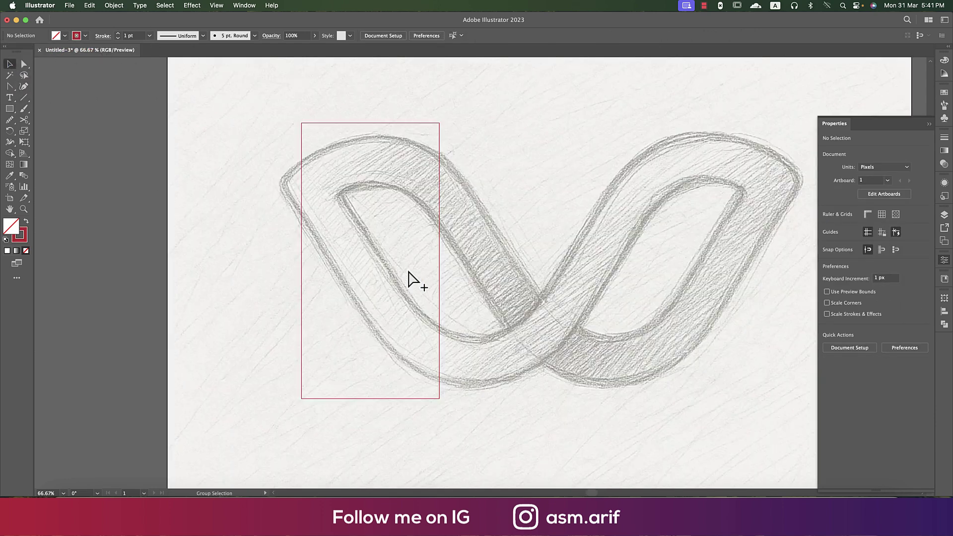
{"action": "left_click", "coordinate": [439, 266]}
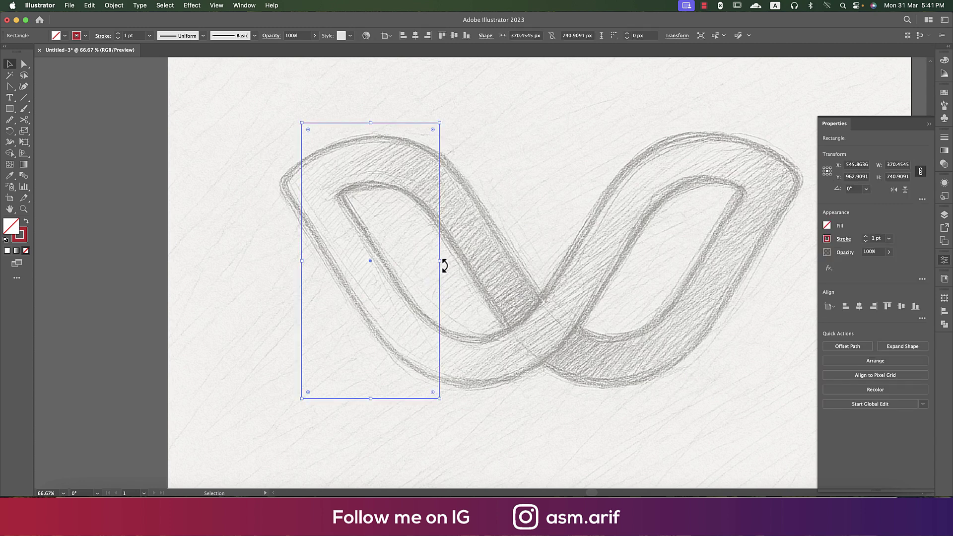
{"action": "left_click_drag", "start_coordinate": [445, 263], "coordinate": [485, 207]}
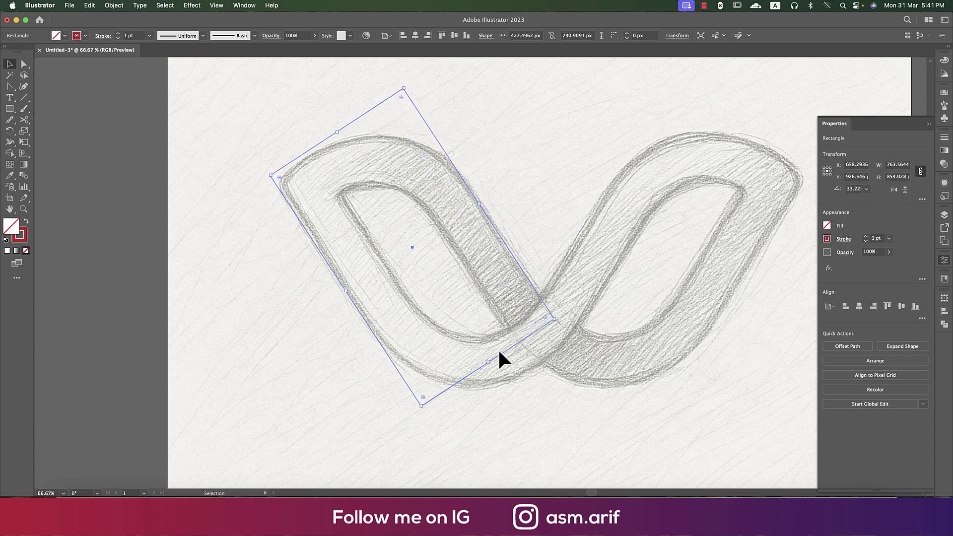
{"action": "mouse_move", "coordinate": [490, 360]}
{"action": "left_mouse_down"}
{"action": "mouse_move", "coordinate": [501, 382]}
{"action": "mouse_move", "coordinate": [498, 373]}
{"action": "left_mouse_up"}
{"action": "left_click_drag", "start_coordinate": [348, 148], "coordinate": [343, 141]}
{"action": "left_click_drag", "start_coordinate": [496, 377], "coordinate": [511, 387]}
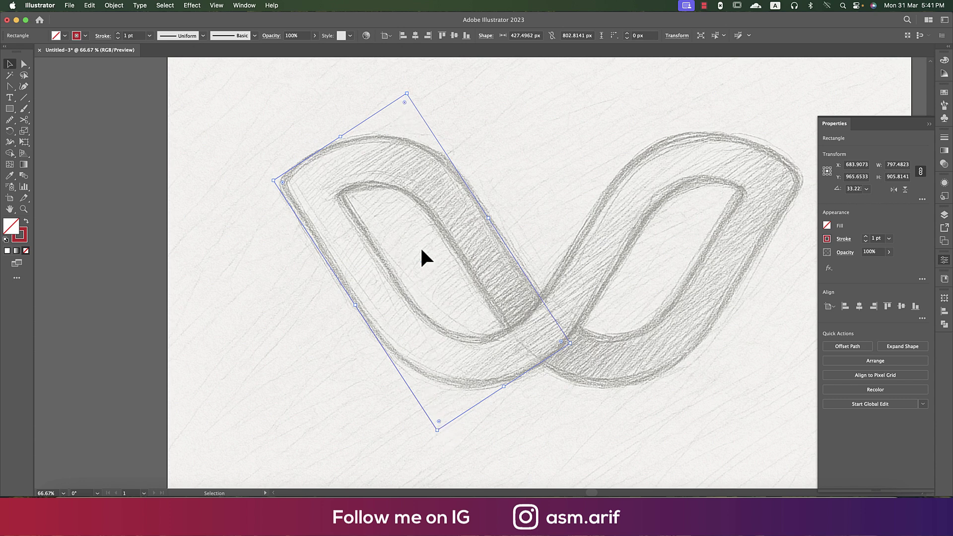
Hide the corner widgets on the rectangle and show them again.
{"action": "left_click", "coordinate": [216, 6]}
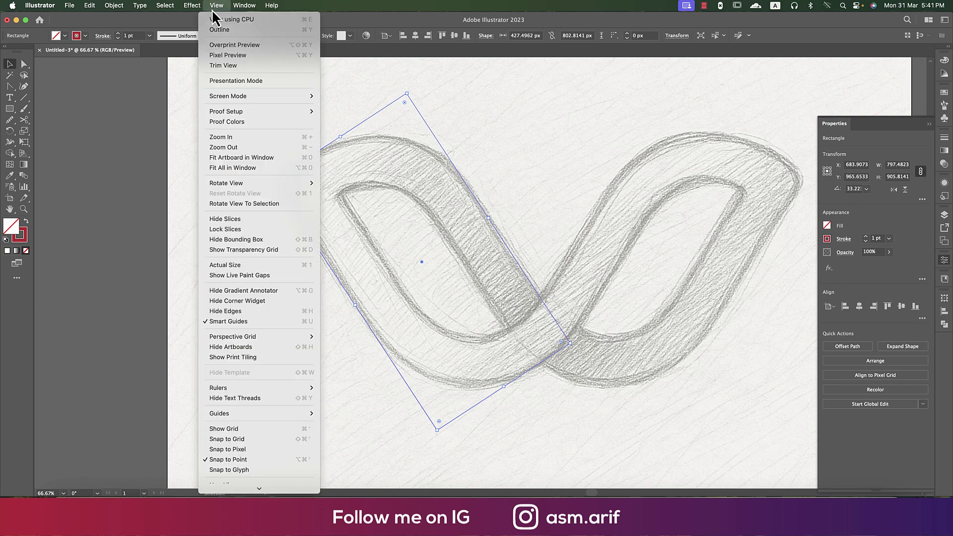
{"action": "left_click", "coordinate": [239, 304]}
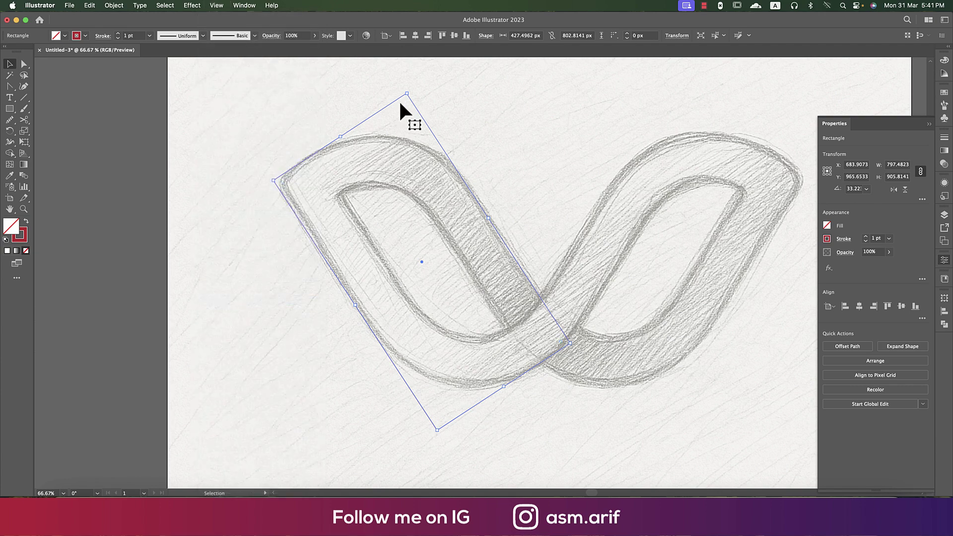
{"action": "left_click", "coordinate": [216, 6]}
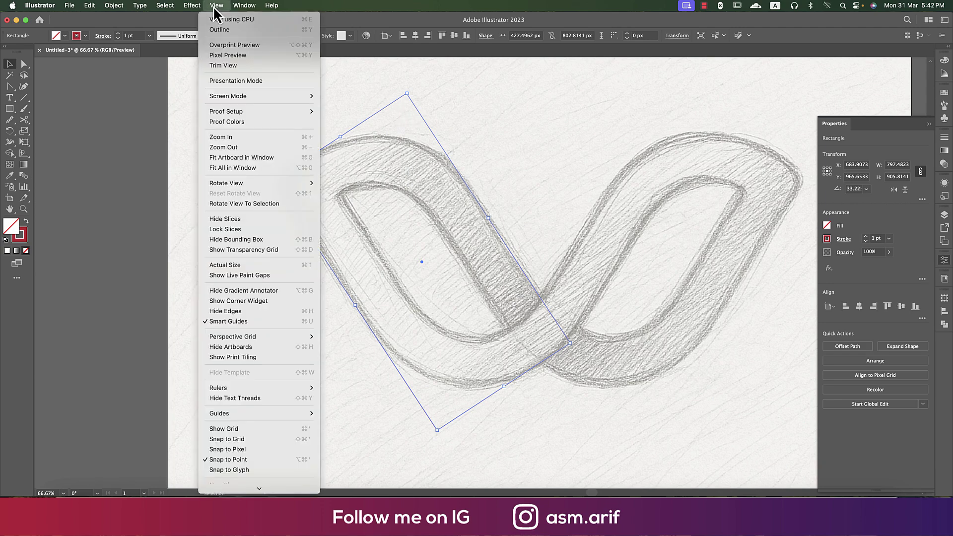
{"action": "left_click", "coordinate": [225, 302]}
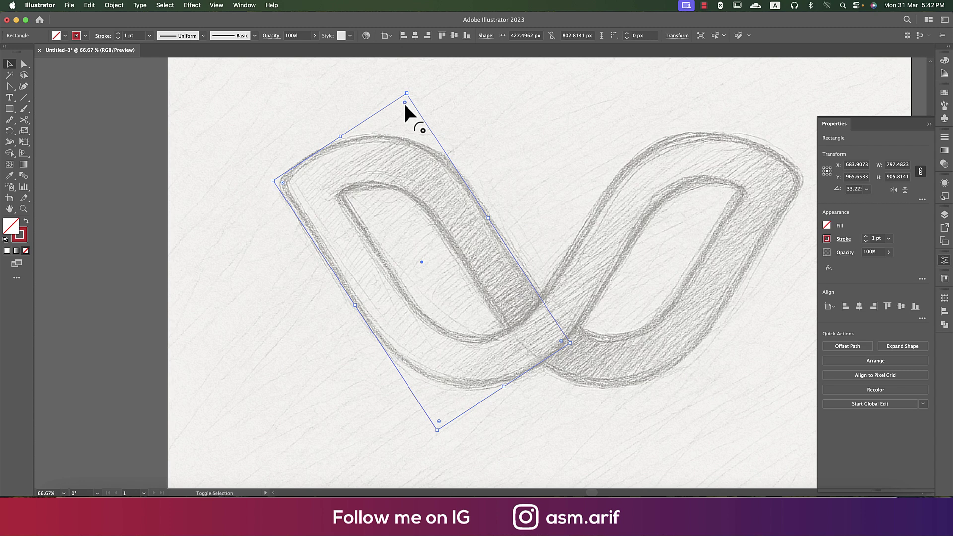
Round the rectangle's upper-right and lower-left corners together to follow the outer curves of the sketch's left loop.
{"action": "left_click_drag", "start_coordinate": [439, 422], "coordinate": [468, 284]}
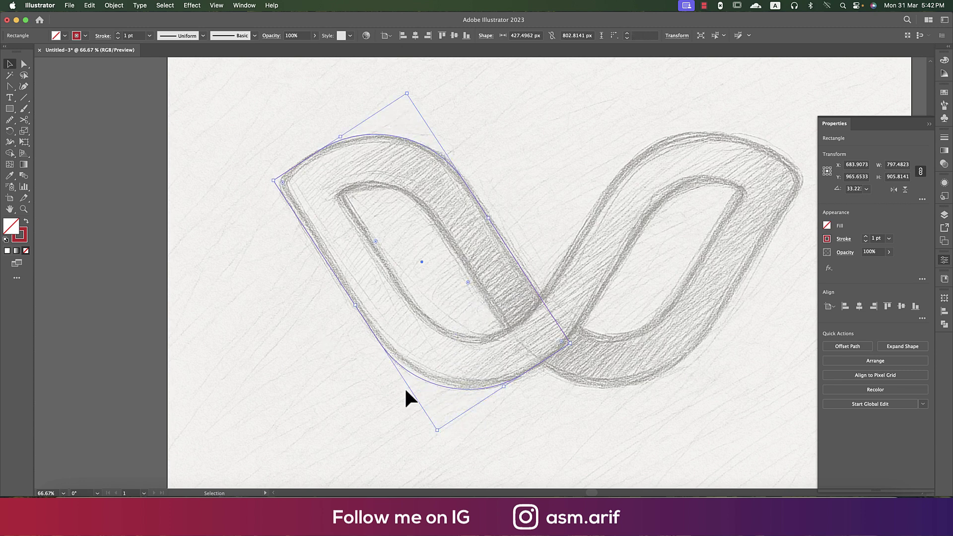
{"action": "left_click", "coordinate": [225, 182]}
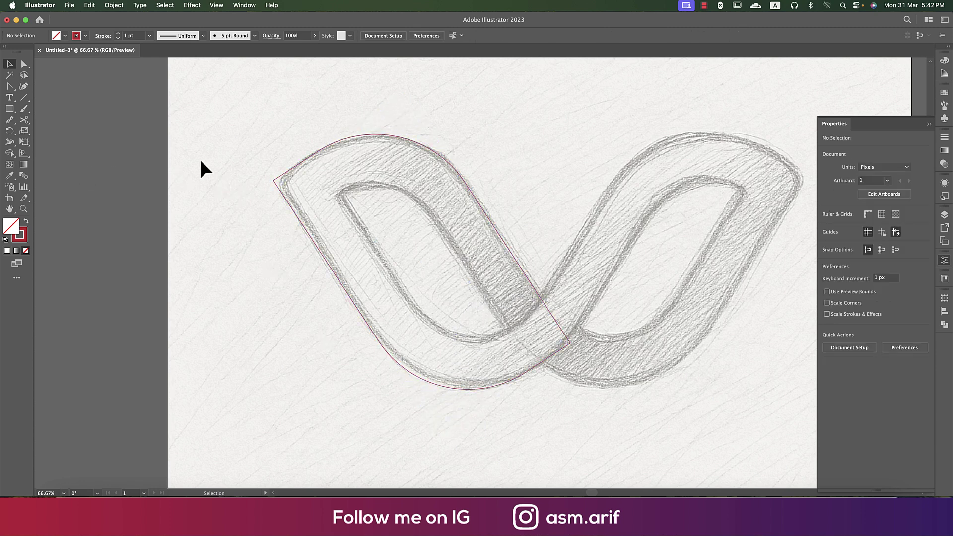
Duplicate the rounded shape in place, flip the copy horizontally and move it over the sketch's right loop.
{"action": "left_click", "coordinate": [391, 266]}
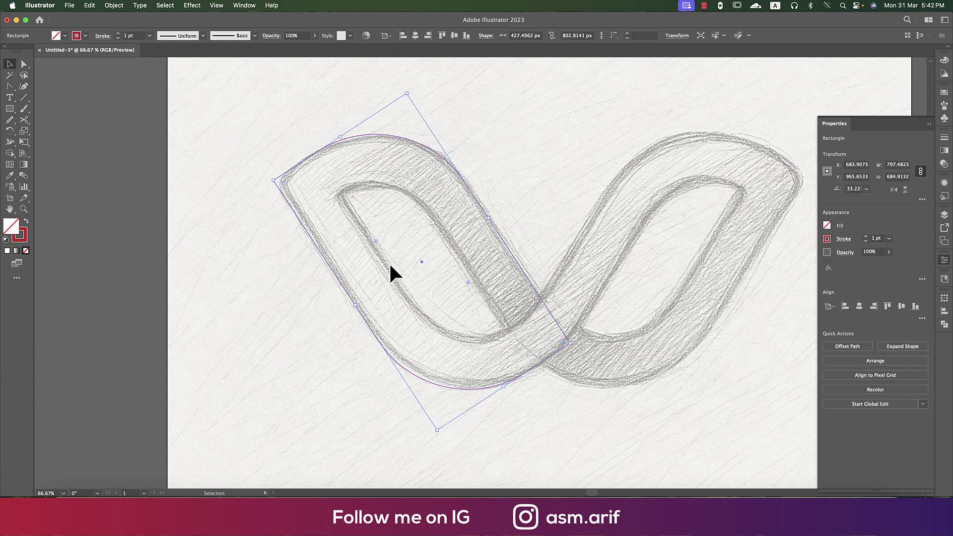
{"action": "scroll", "coordinate": [551, 280], "scroll_direction": "right", "scroll_amount": 5}
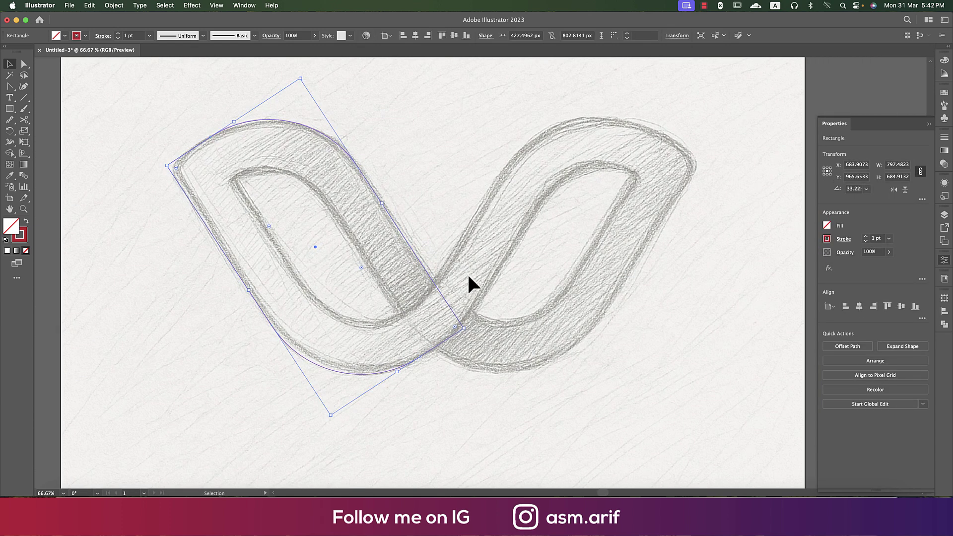
{"action": "key", "text": "a"}
{"action": "key", "text": "super+c"}
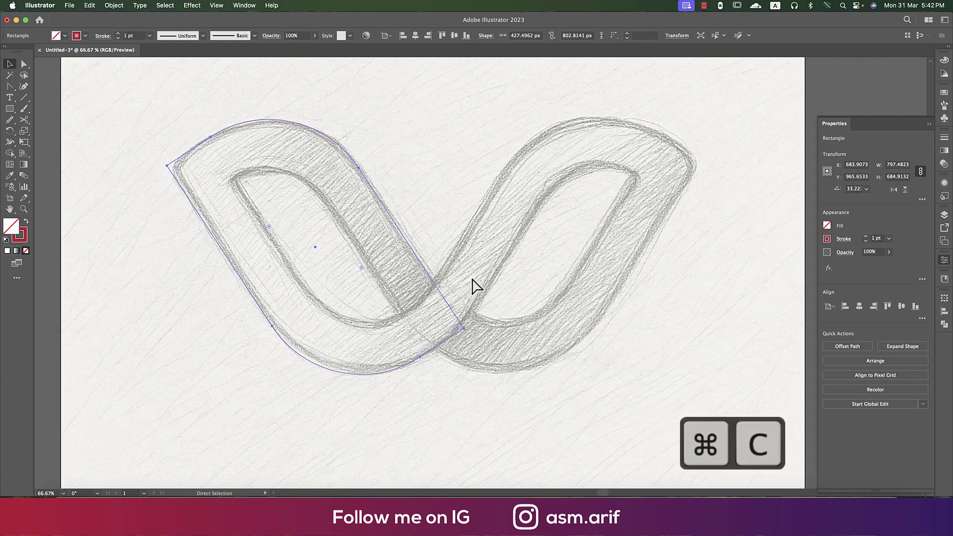
{"action": "key", "text": "super+f"}
{"action": "key", "text": "v"}
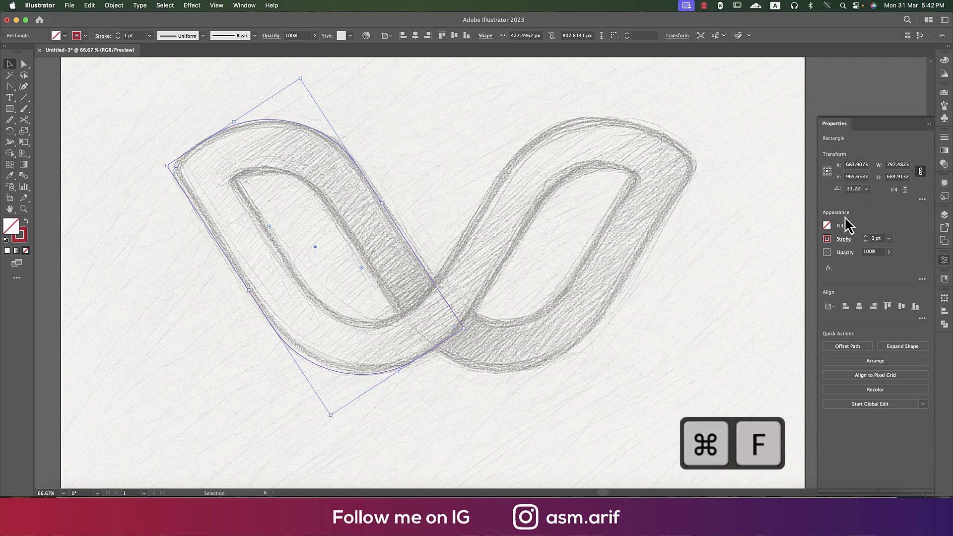
{"action": "left_click", "coordinate": [892, 191]}
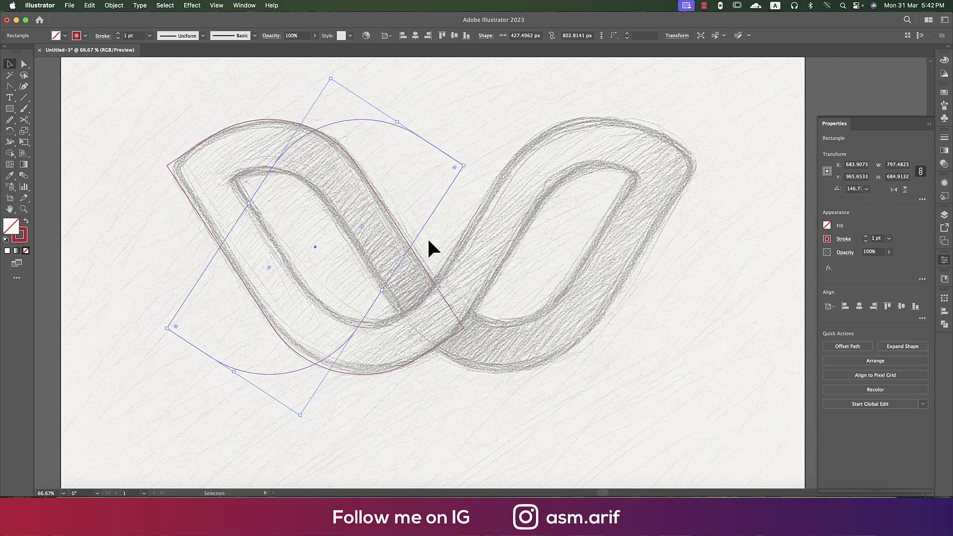
{"action": "mouse_move", "coordinate": [417, 241]}
{"action": "left_mouse_down"}
{"action": "mouse_move", "coordinate": [643, 206]}
{"action": "mouse_move", "coordinate": [647, 238]}
{"action": "left_mouse_up"}
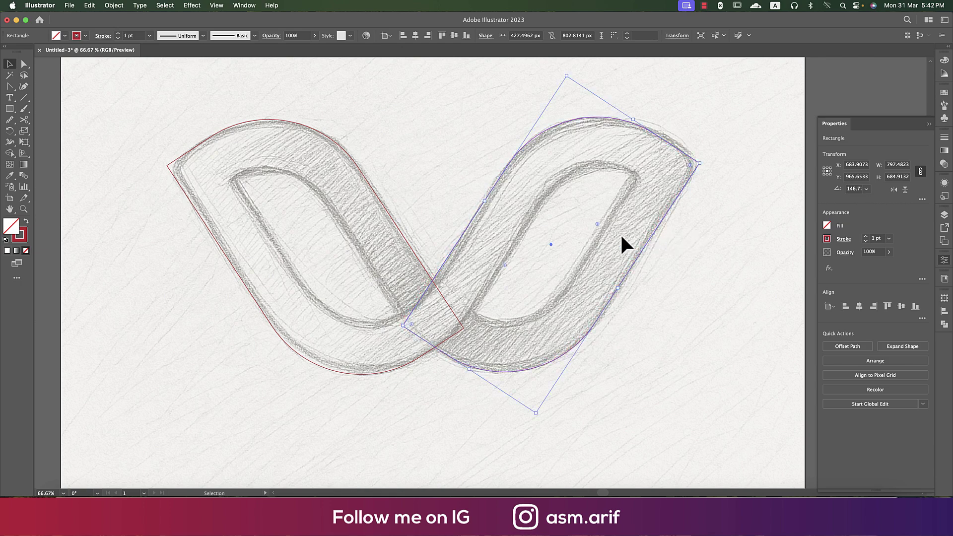
Align the bottom edges of both shapes, using the right shape as the key object.
{"action": "key", "text": "super+a"}
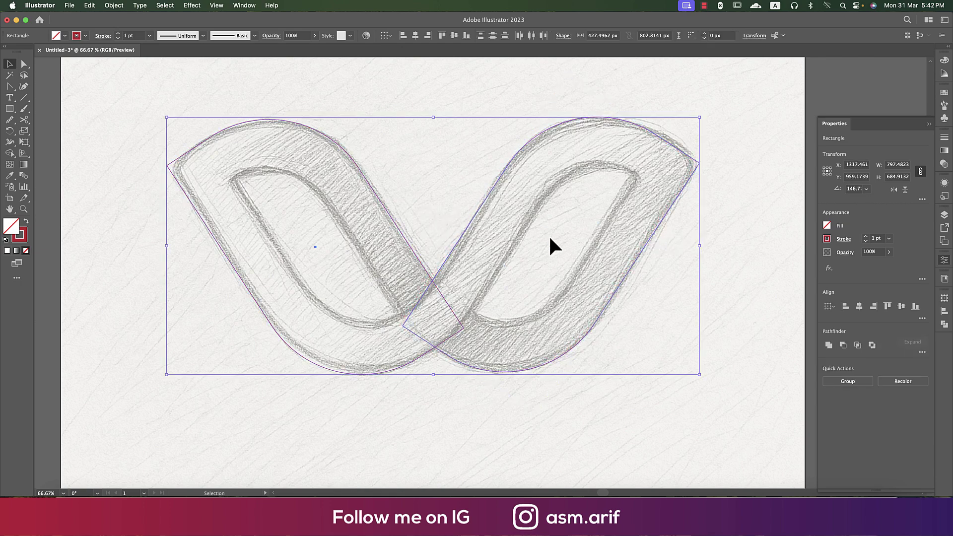
{"action": "left_click", "coordinate": [485, 198]}
{"action": "left_click", "coordinate": [467, 37]}
{"action": "left_click", "coordinate": [420, 278]}
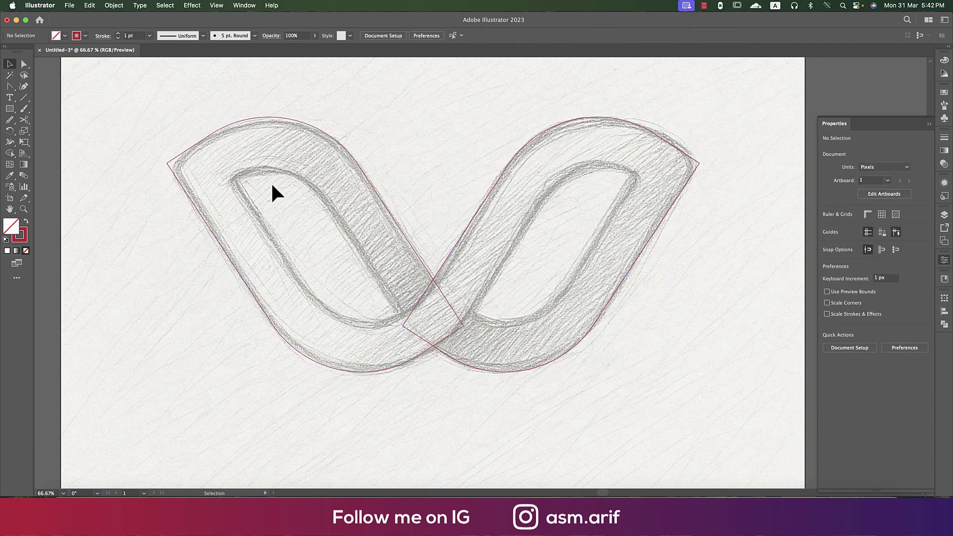
Round the outer upper corners of both shapes together to a radius of about 43 px.
{"action": "left_click", "coordinate": [168, 165]}
{"action": "left_click", "coordinate": [696, 190], "text": "shift"}
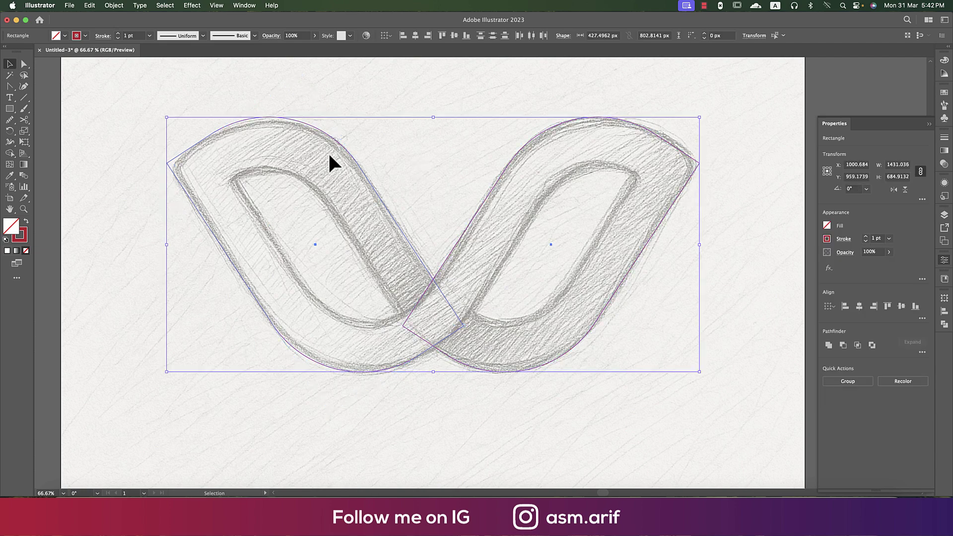
{"action": "key", "text": "a"}
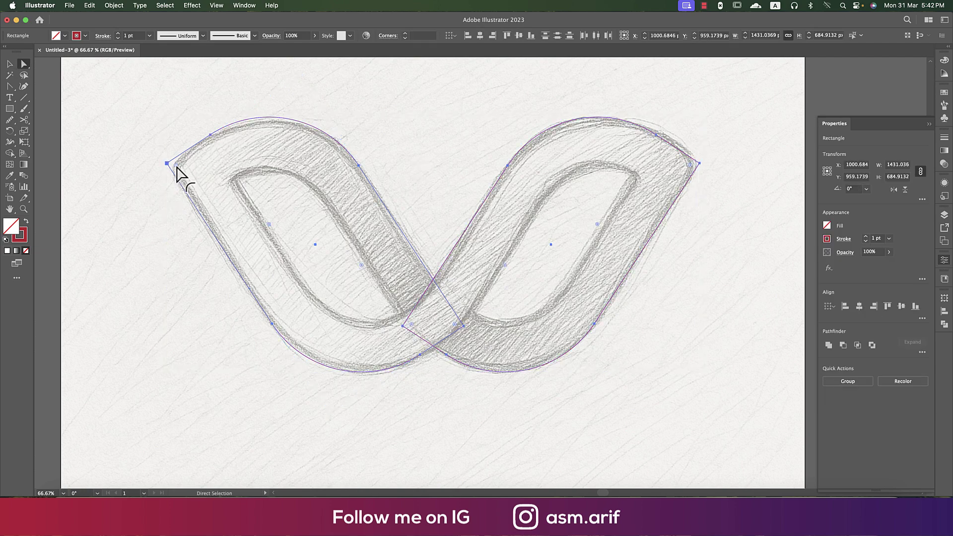
{"action": "left_click", "coordinate": [691, 167]}
{"action": "left_click_drag", "start_coordinate": [691, 167], "coordinate": [679, 172]}
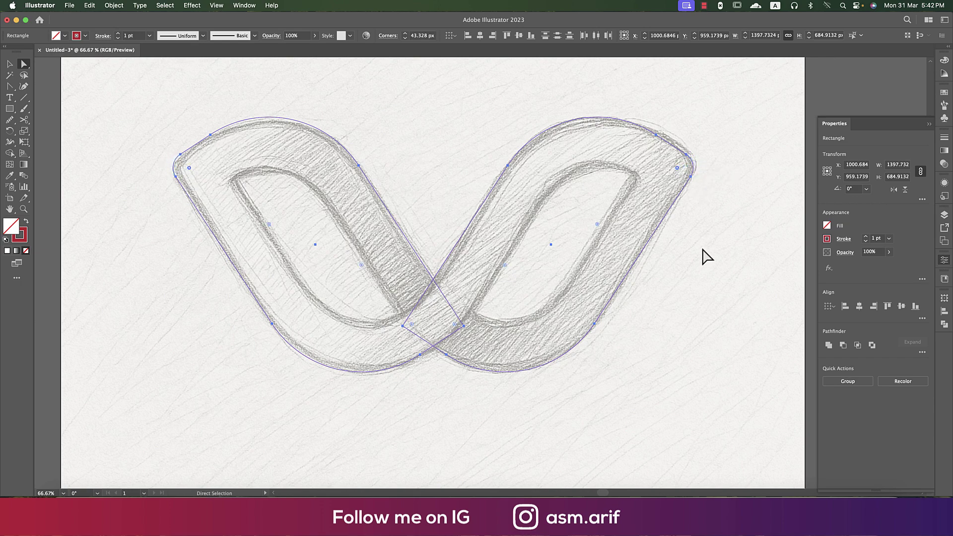
Draw an unfilled, red-stroked rectangle about 265 × 499 px over the inner opening of the sketch's left loop.
{"action": "key", "text": "v"}
{"action": "left_click", "coordinate": [708, 255]}
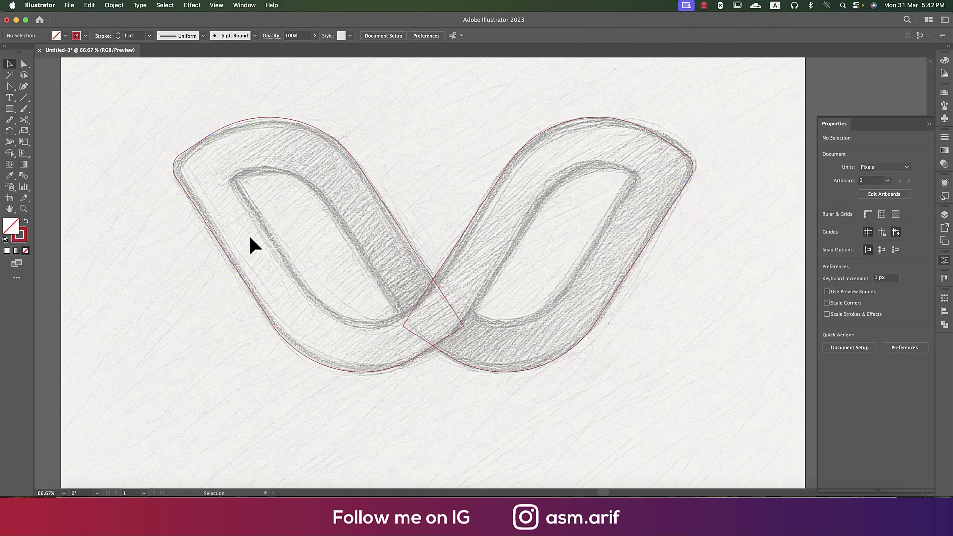
{"action": "left_click", "coordinate": [10, 108]}
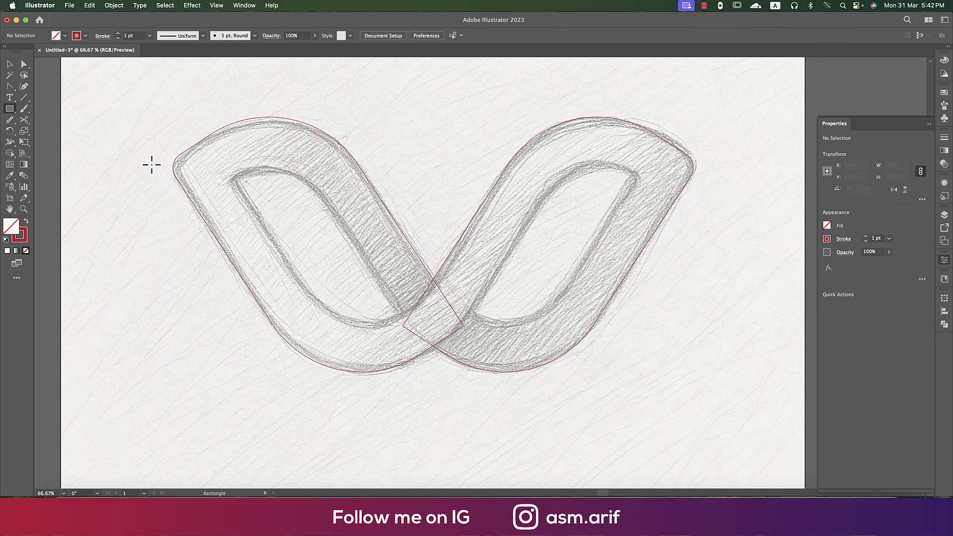
{"action": "left_click_drag", "start_coordinate": [251, 163], "coordinate": [350, 348]}
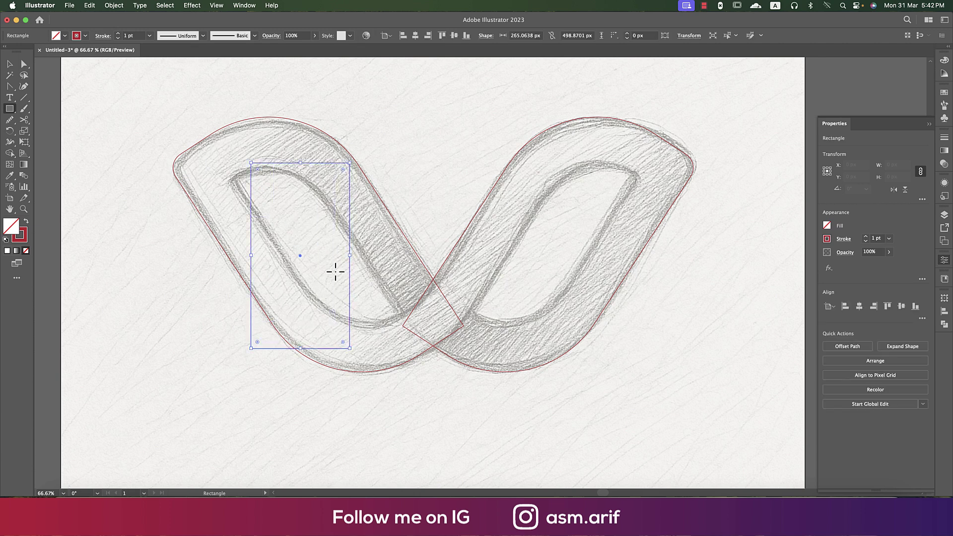
{"action": "left_click", "coordinate": [9, 65]}
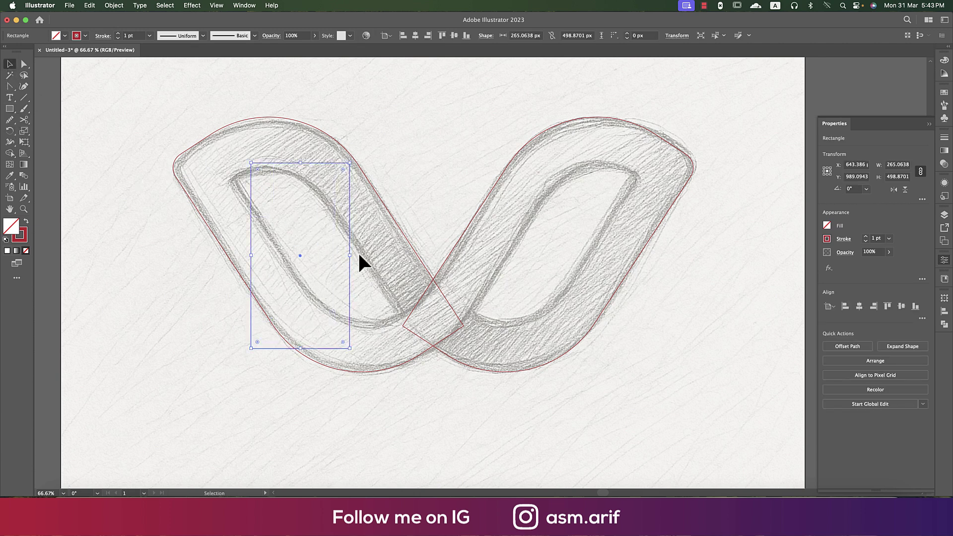
Copy the left outer shape's rotation angle of about 33.22° and apply it to the new inner rectangle.
{"action": "left_click", "coordinate": [401, 244]}
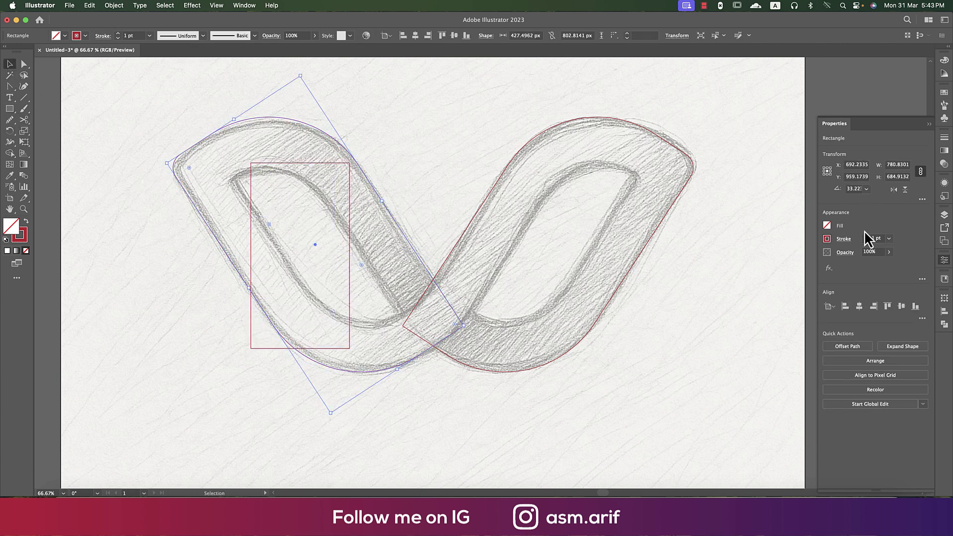
{"action": "left_click", "coordinate": [850, 189]}
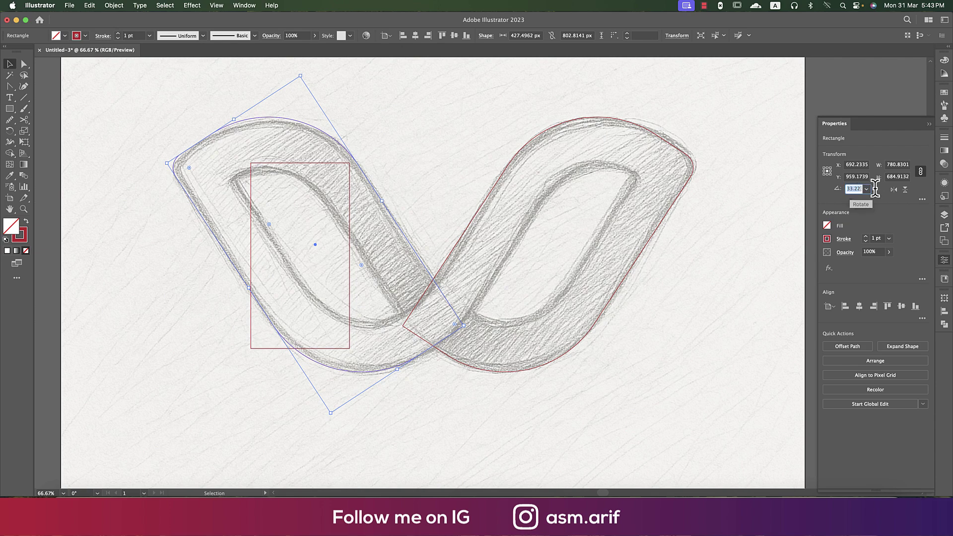
{"action": "key", "text": "a"}
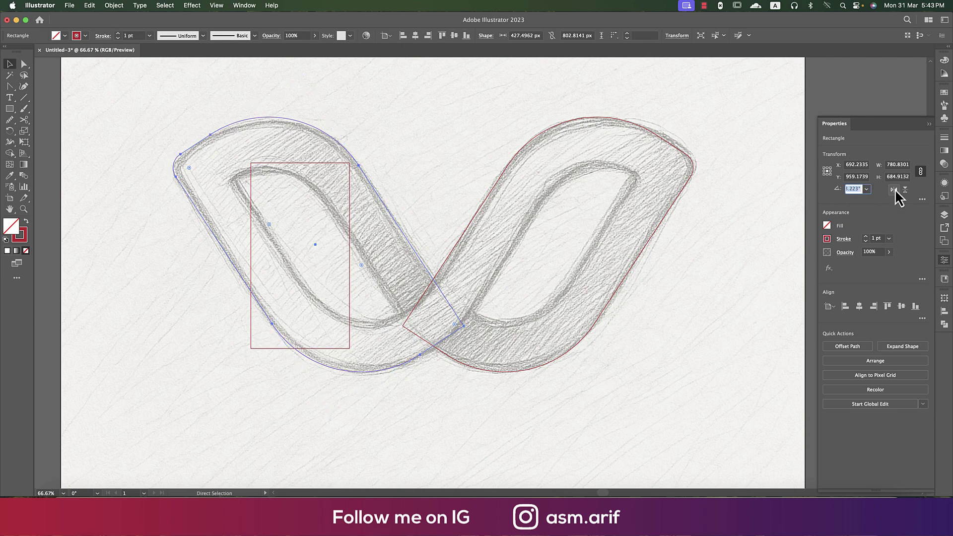
{"action": "key", "text": "super+c"}
{"action": "key", "text": "v"}
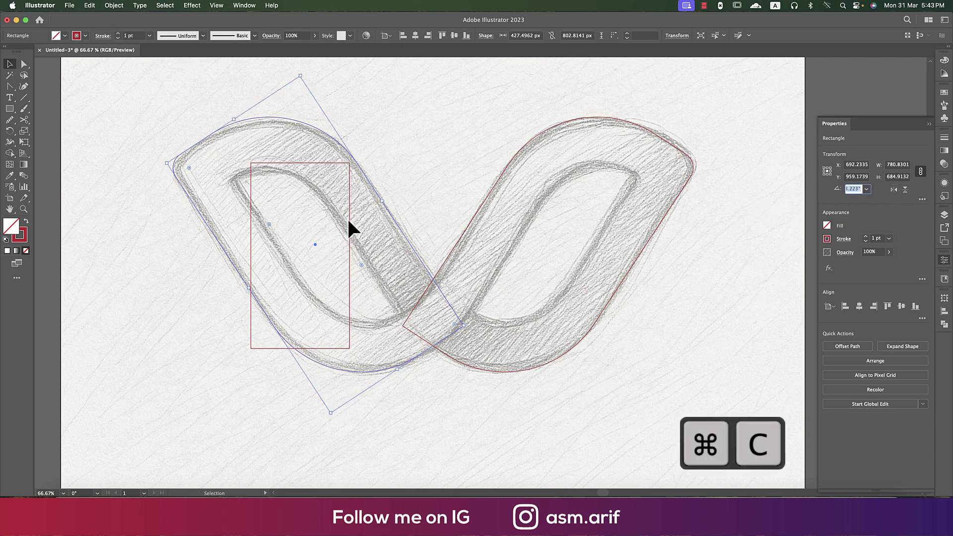
{"action": "left_click", "coordinate": [349, 230]}
{"action": "key", "text": "super+v"}
{"action": "key", "text": "Return"}
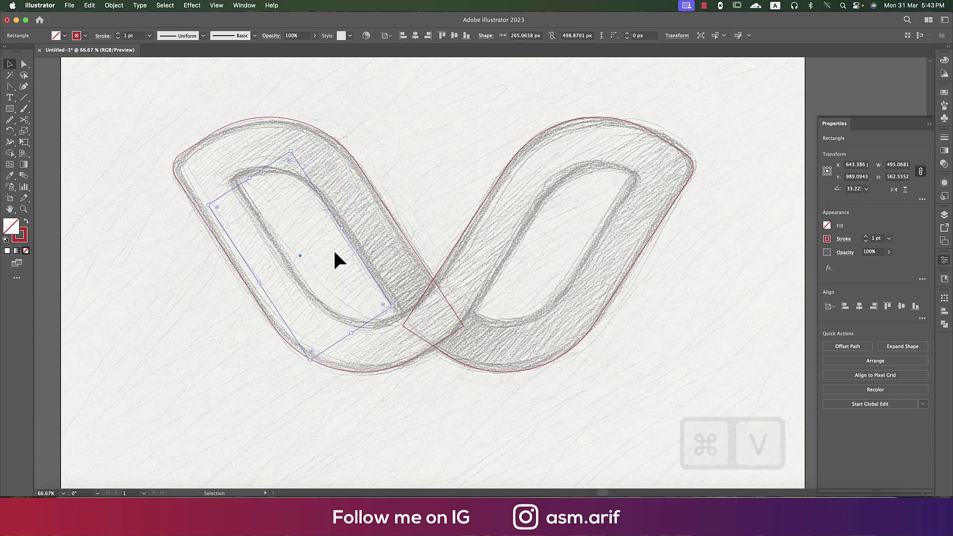
Move and resize the rotated rectangle to about 186 × 557 px to fit the sketch's left inner opening.
{"action": "left_click_drag", "start_coordinate": [358, 255], "coordinate": [366, 259]}
{"action": "left_click_drag", "start_coordinate": [259, 186], "coordinate": [251, 172]}
{"action": "left_click_drag", "start_coordinate": [263, 283], "coordinate": [289, 265]}
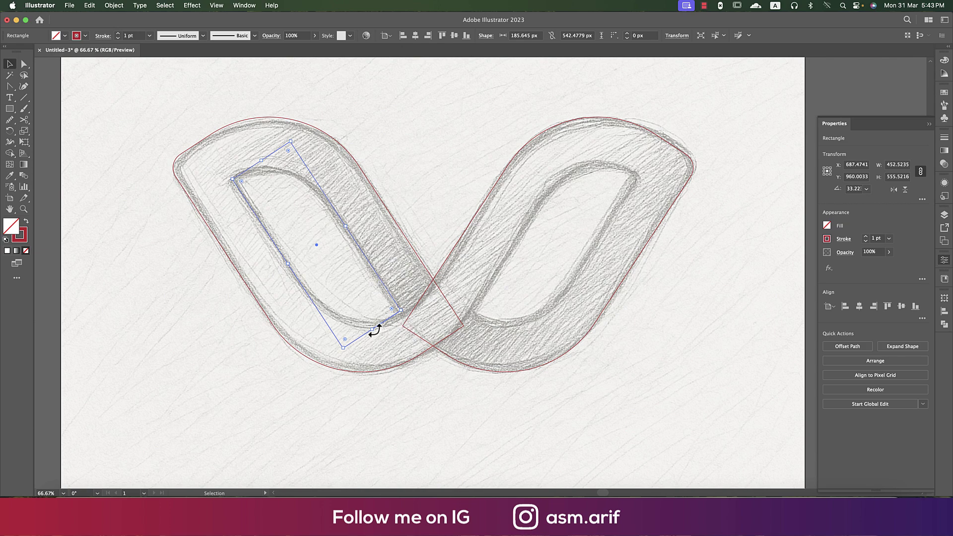
{"action": "left_click_drag", "start_coordinate": [373, 328], "coordinate": [382, 334]}
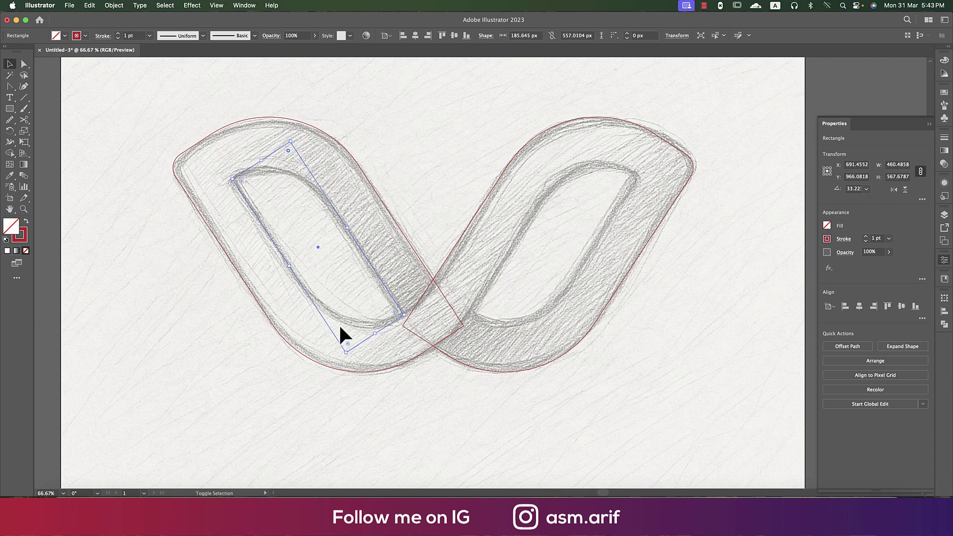
Round the inner rectangle's upper-right and lower-left corners to follow the curves of the sketch's left opening.
{"action": "left_click_drag", "start_coordinate": [347, 341], "coordinate": [366, 254]}
{"action": "left_click", "coordinate": [377, 221]}
{"action": "left_click", "coordinate": [358, 248]}
Duplicate the rounded inner shape in place, flip the copy horizontally and move it over the sketch's right inner opening.
{"action": "key", "text": "a"}
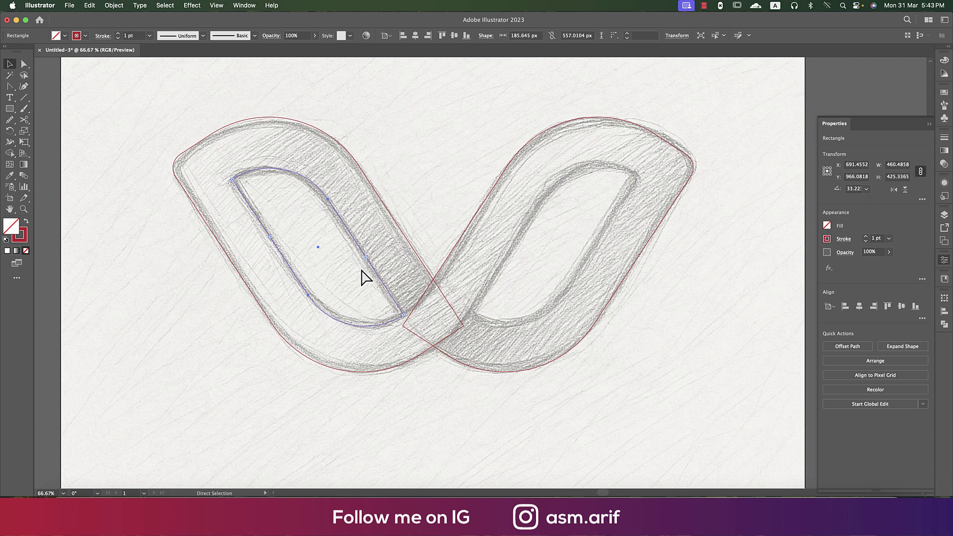
{"action": "key", "text": "cmd+f"}
{"action": "key", "text": "v"}
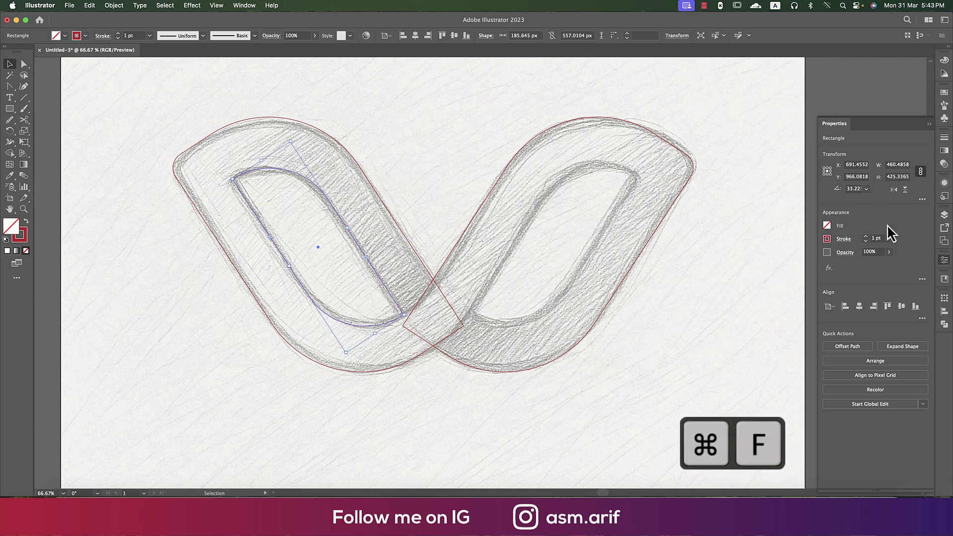
{"action": "left_click", "coordinate": [894, 189]}
{"action": "left_click_drag", "start_coordinate": [345, 277], "coordinate": [578, 274]}
{"action": "left_click", "coordinate": [641, 373]}
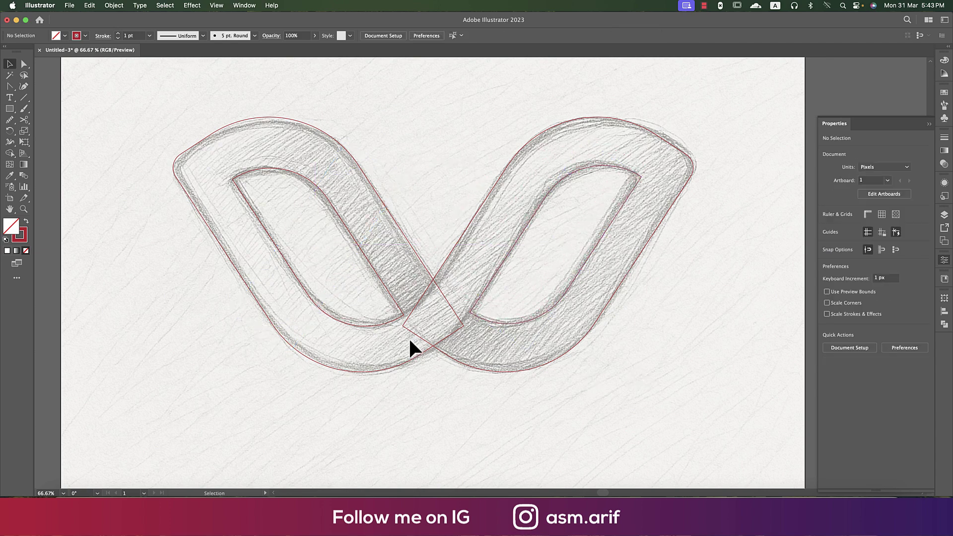
Shift both inner shapes slightly so they sit evenly inside the outer loops, moving the right one about 5 px left.
{"action": "scroll", "coordinate": [409, 338], "scroll_direction": "up", "scroll_amount": 1}
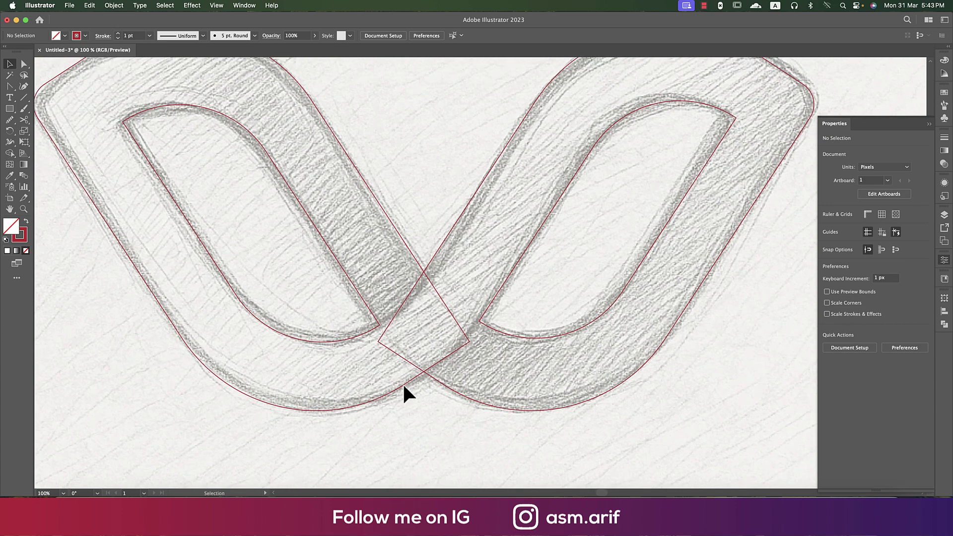
{"action": "scroll", "coordinate": [376, 370], "scroll_direction": "down", "scroll_amount": 2}
{"action": "scroll", "coordinate": [376, 364], "scroll_direction": "up", "scroll_amount": 2}
{"action": "left_click_drag", "start_coordinate": [375, 326], "coordinate": [375, 324]}
{"action": "left_click_drag", "start_coordinate": [484, 320], "coordinate": [481, 322]}
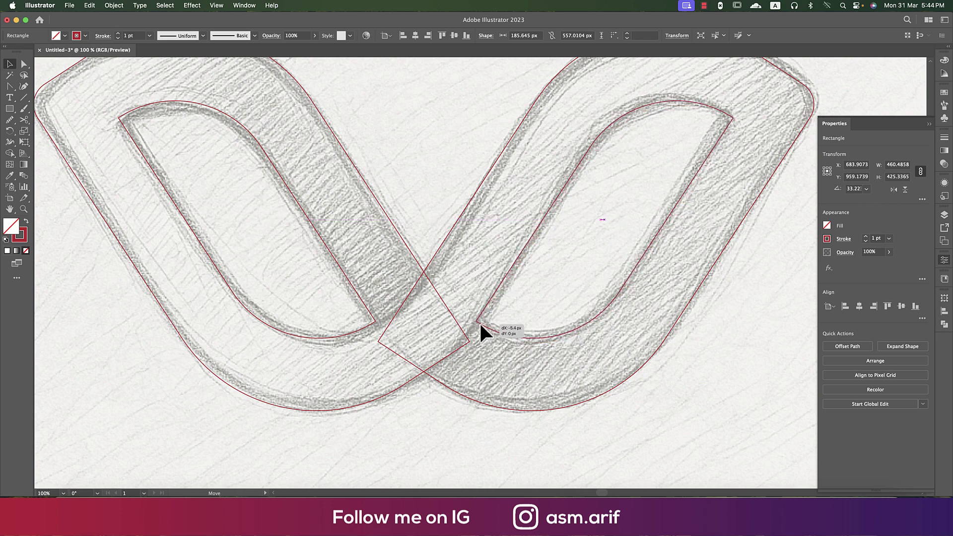
Align the bottom edges of both inner shapes, using the left inner shape as the key object.
{"action": "left_click", "coordinate": [347, 335], "text": "shift"}
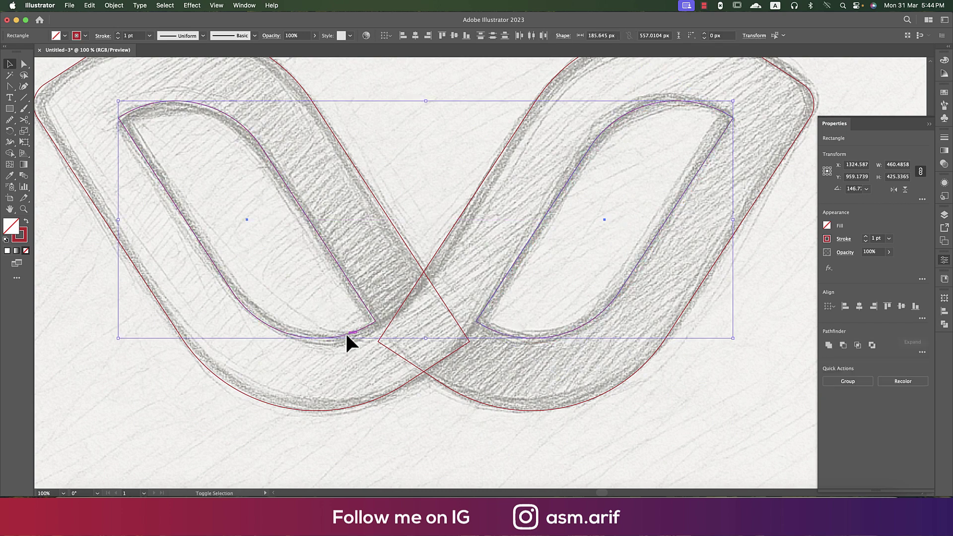
{"action": "left_click", "coordinate": [467, 37]}
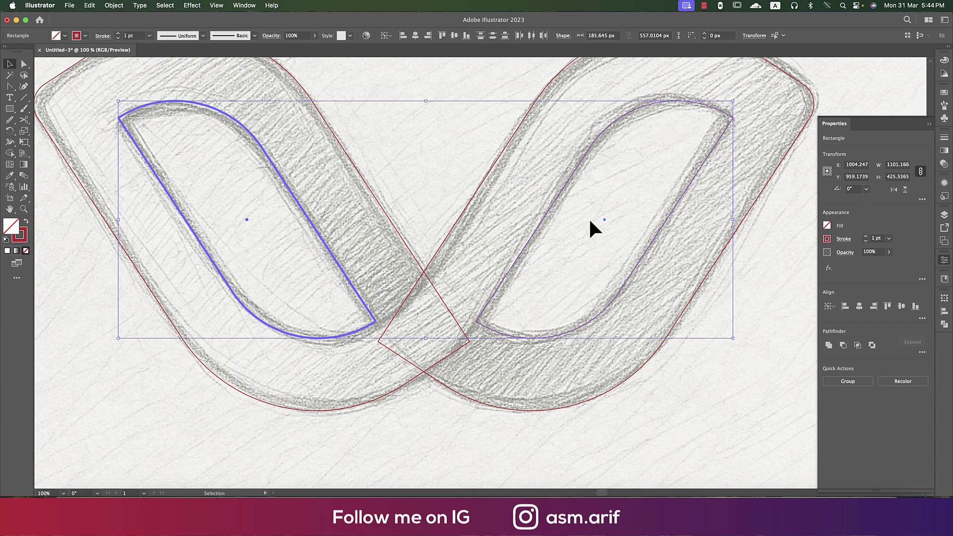
{"action": "left_click", "coordinate": [587, 222]}
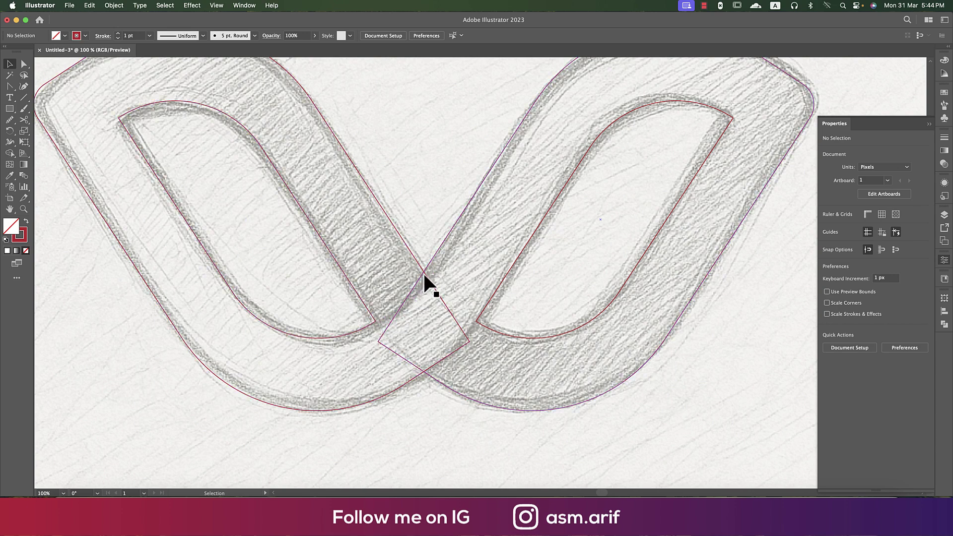
Draw a curved path with the Pen tool from the outer shapes' upper crossing to the left inner shape's lower corner.
{"action": "left_click_drag", "start_coordinate": [10, 86], "coordinate": [32, 88]}
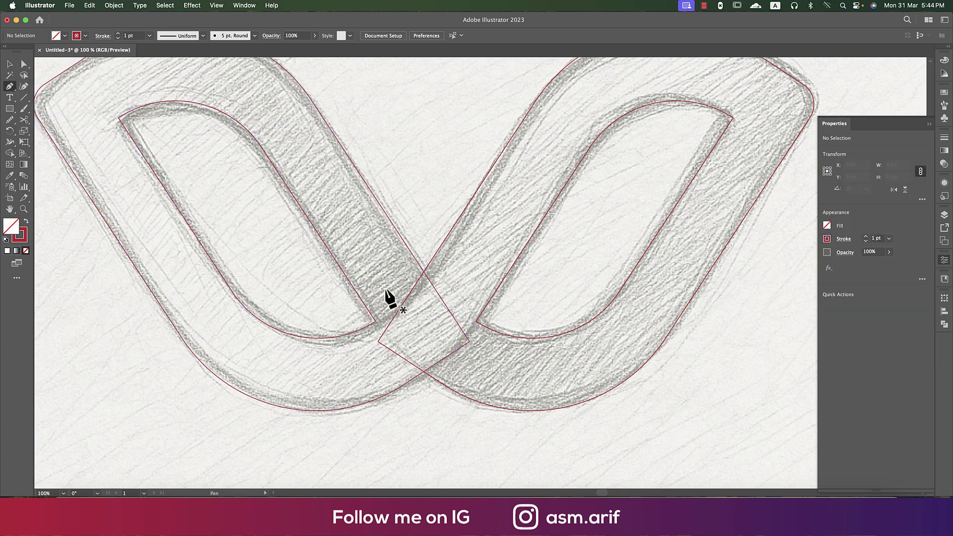
{"action": "left_click", "coordinate": [424, 271]}
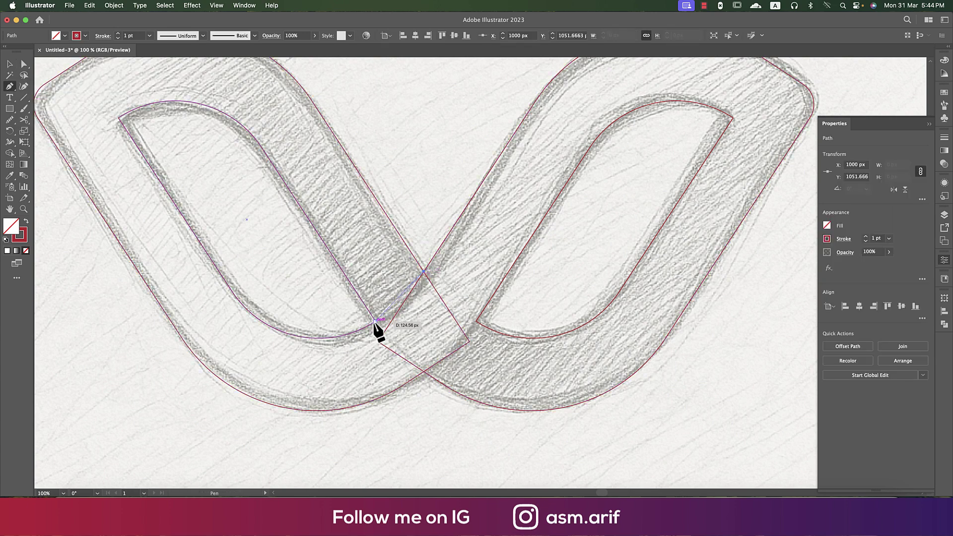
{"action": "left_click_drag", "start_coordinate": [356, 323], "coordinate": [350, 324]}
{"action": "key", "text": "Escape"}
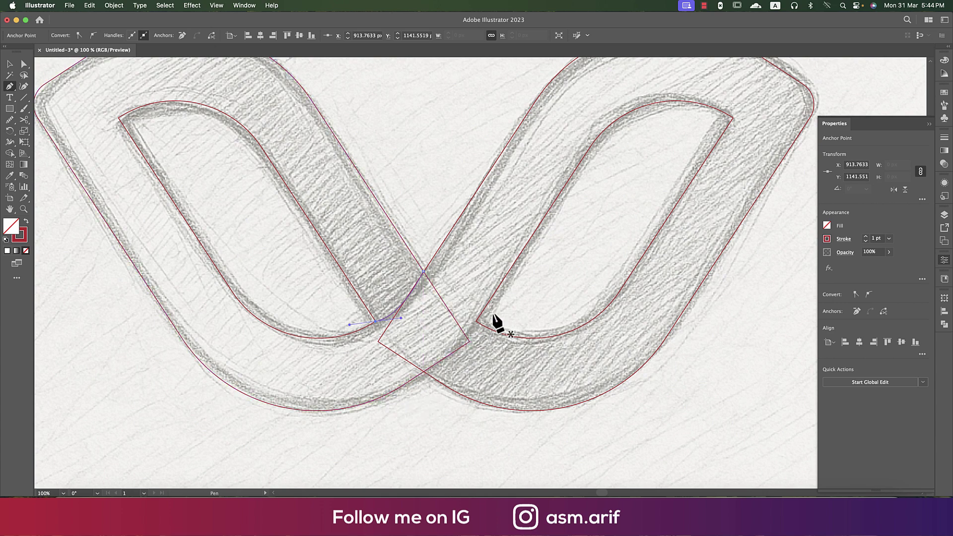
Draw a second curved path from the left outer shape's lower curve to the right inner shape's inner edge.
{"action": "left_click", "coordinate": [388, 394]}
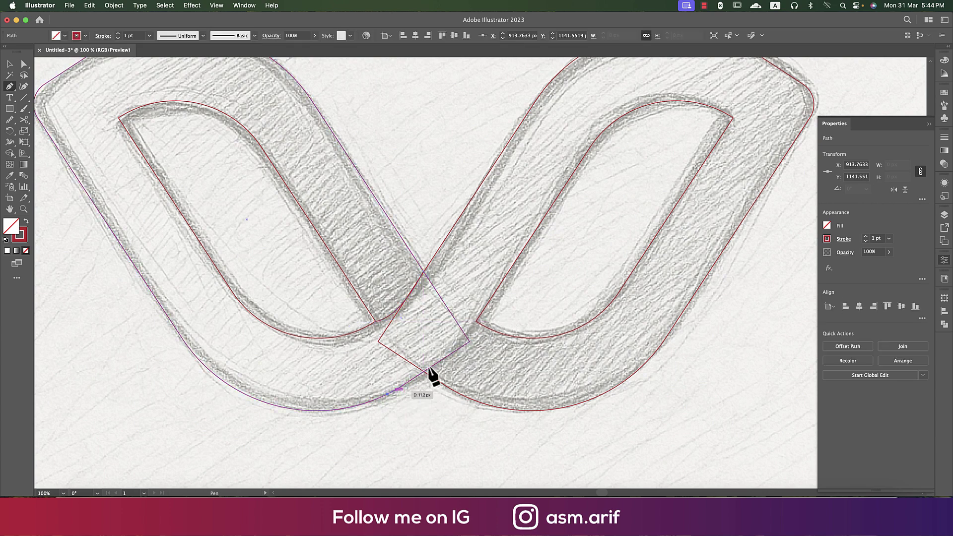
{"action": "left_click_drag", "start_coordinate": [494, 294], "coordinate": [535, 217]}
{"action": "left_click_drag", "start_coordinate": [537, 216], "coordinate": [538, 216]}
{"action": "scroll", "coordinate": [561, 298], "scroll_direction": "down", "scroll_amount": 3}
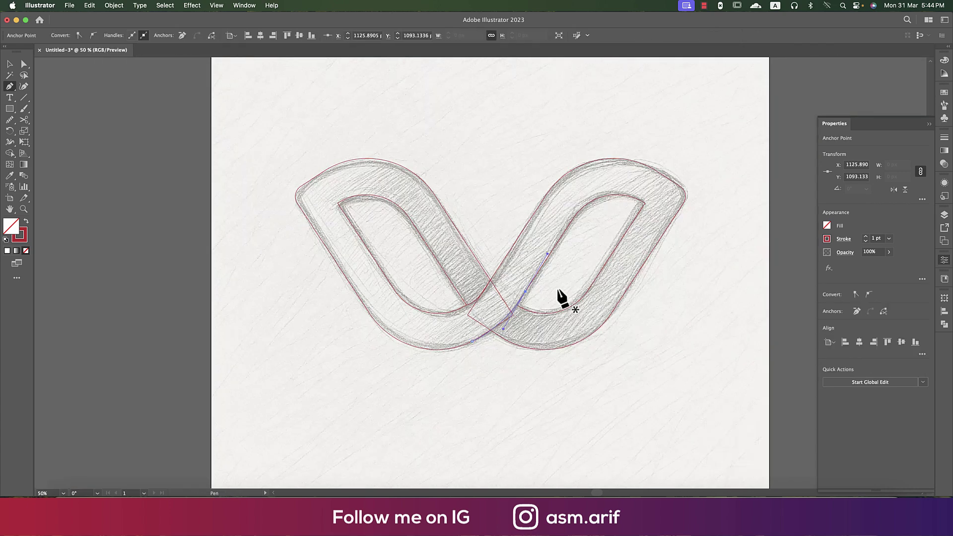
{"action": "key", "text": "v"}
{"action": "left_click", "coordinate": [634, 400]}
{"action": "left_click_drag", "start_coordinate": [318, 144], "coordinate": [686, 399]}
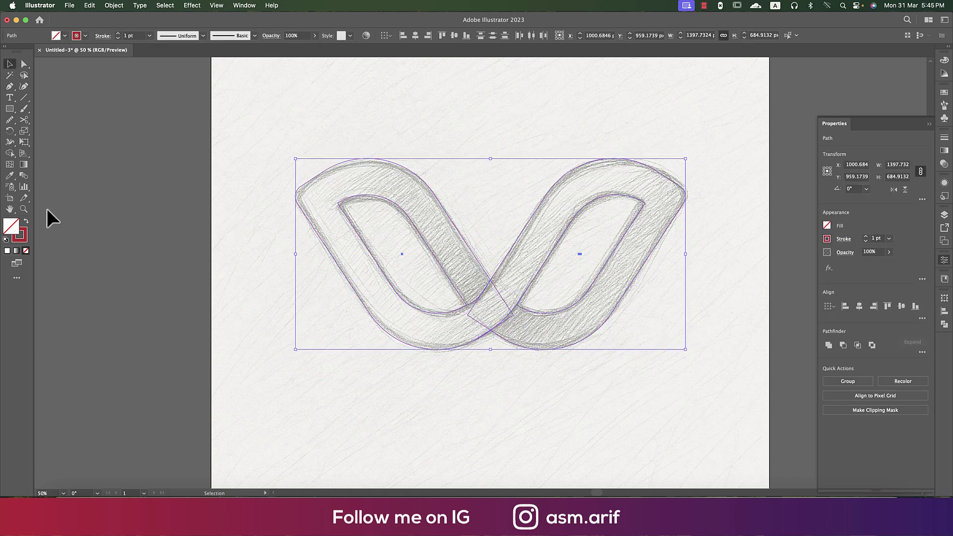
{"action": "left_click", "coordinate": [9, 154]}
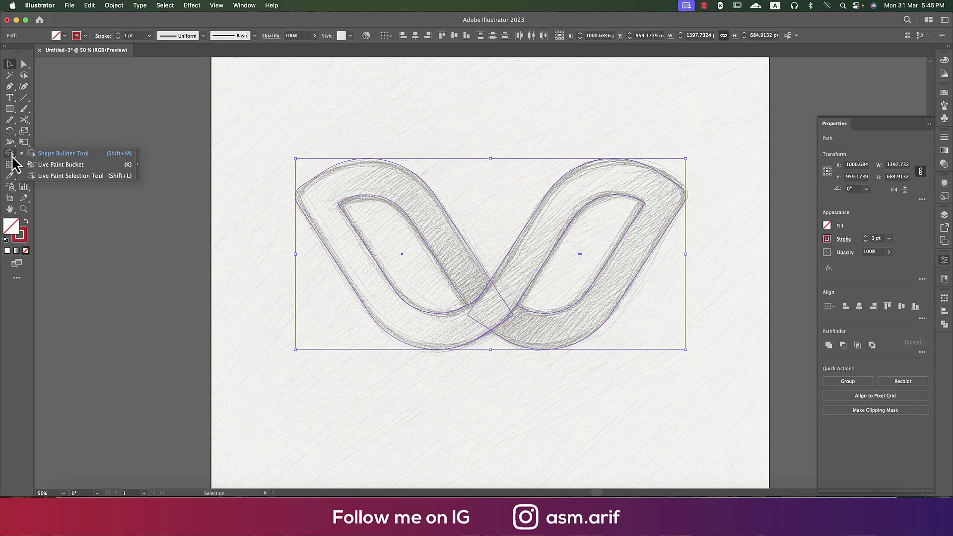
{"action": "left_click", "coordinate": [45, 154]}
{"action": "left_click", "coordinate": [26, 222]}
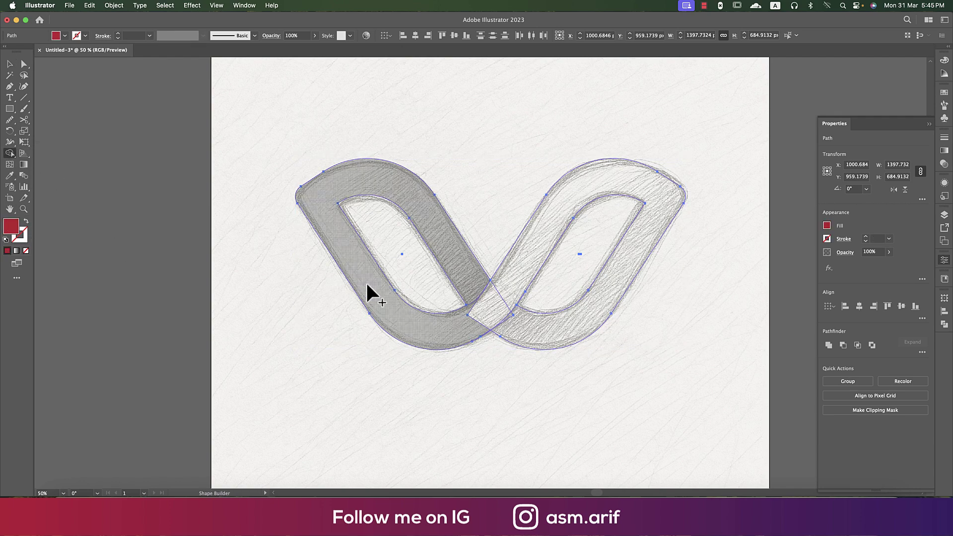
{"action": "scroll", "coordinate": [473, 313], "scroll_direction": "up", "scroll_amount": 2}
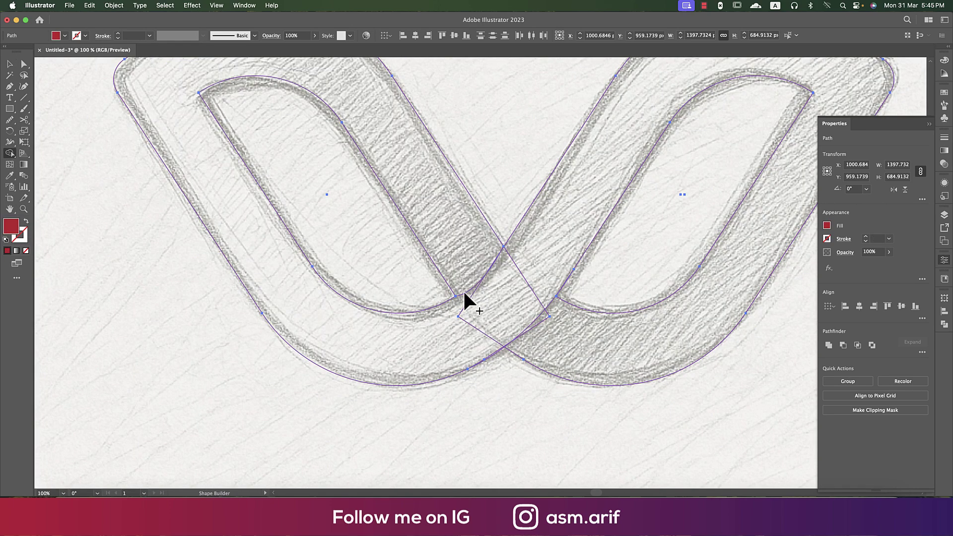
{"action": "key", "text": "v"}
{"action": "left_click", "coordinate": [485, 266]}
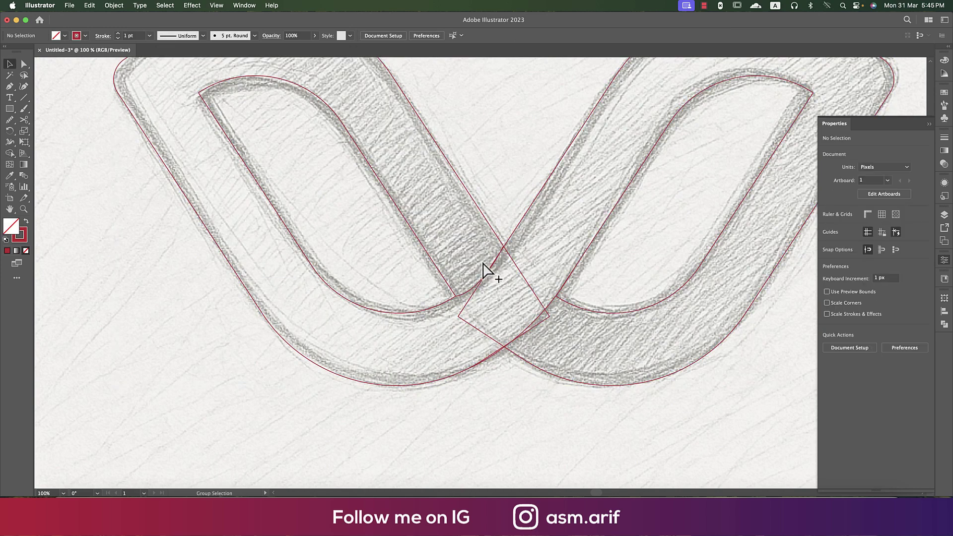
Stretch the short upper curve to about 90 × 93 px so both ends extend slightly past the shapes' outlines.
{"action": "scroll", "coordinate": [462, 308], "scroll_direction": "up", "scroll_amount": 1}
{"action": "left_click", "coordinate": [461, 304]}
{"action": "scroll", "coordinate": [454, 318], "scroll_direction": "up", "scroll_amount": 4}
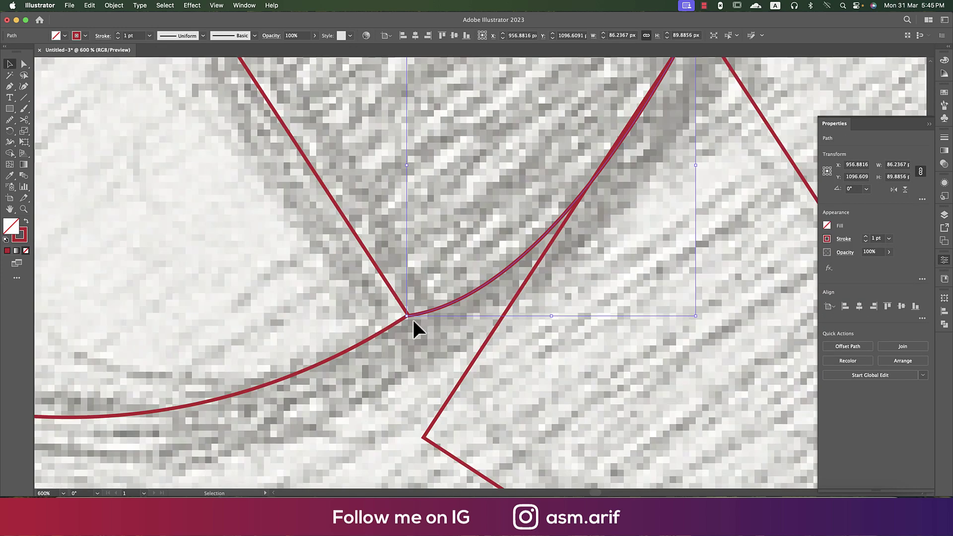
{"action": "key", "text": "a"}
{"action": "left_click_drag", "start_coordinate": [409, 317], "coordinate": [404, 319]}
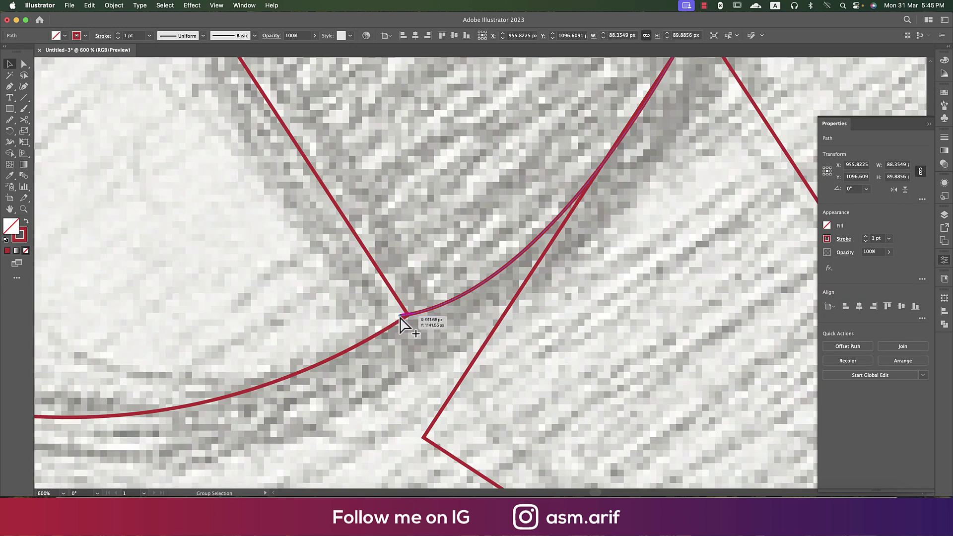
{"action": "scroll", "coordinate": [403, 322], "scroll_direction": "down", "scroll_amount": 1}
{"action": "key", "text": "v"}
{"action": "left_click_drag", "start_coordinate": [547, 166], "coordinate": [550, 162]}
Try repositioning the lower curved path between the left outer shape and right inner shape, and delete it.
{"action": "scroll", "coordinate": [560, 213], "scroll_direction": "down", "scroll_amount": 5}
{"action": "scroll", "coordinate": [559, 213], "scroll_direction": "right", "scroll_amount": 5}
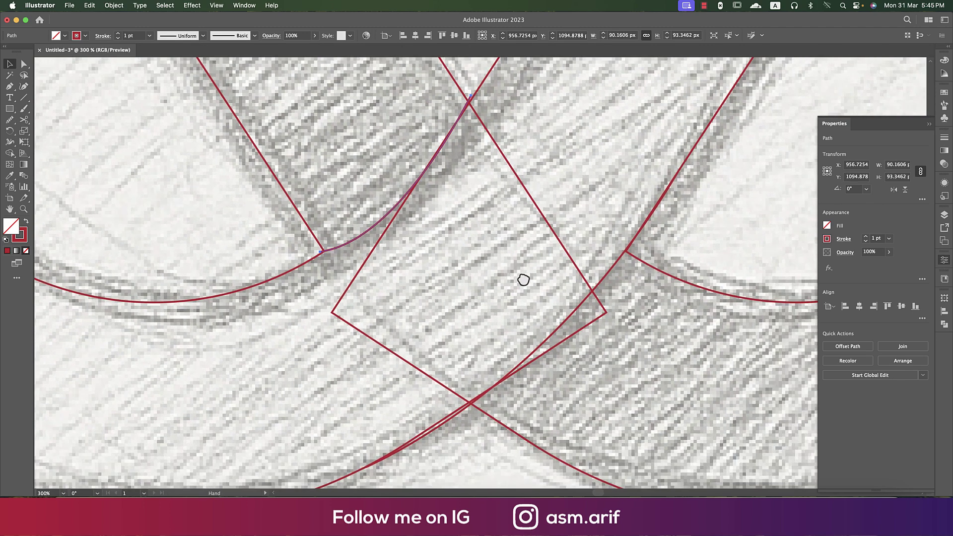
{"action": "left_click", "coordinate": [605, 276]}
{"action": "scroll", "coordinate": [487, 355], "scroll_direction": "down", "scroll_amount": 3}
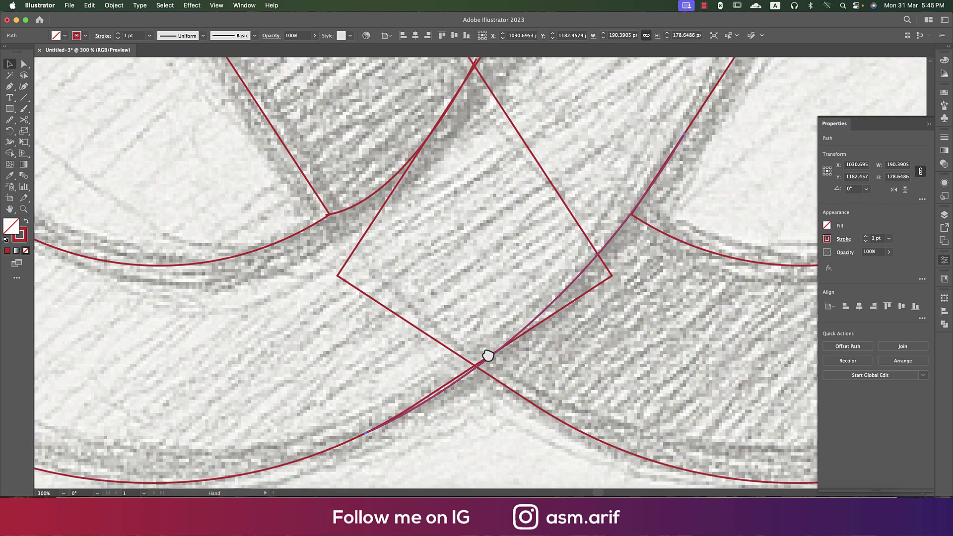
{"action": "left_click", "coordinate": [458, 343]}
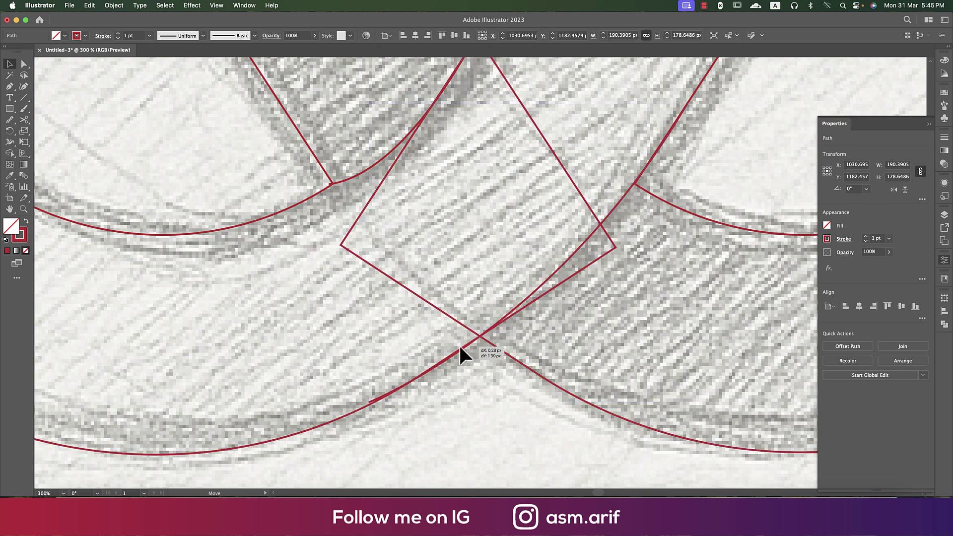
{"action": "key", "text": "super+z"}
{"action": "left_click_drag", "start_coordinate": [608, 210], "coordinate": [586, 231]}
{"action": "key", "text": "Escape"}
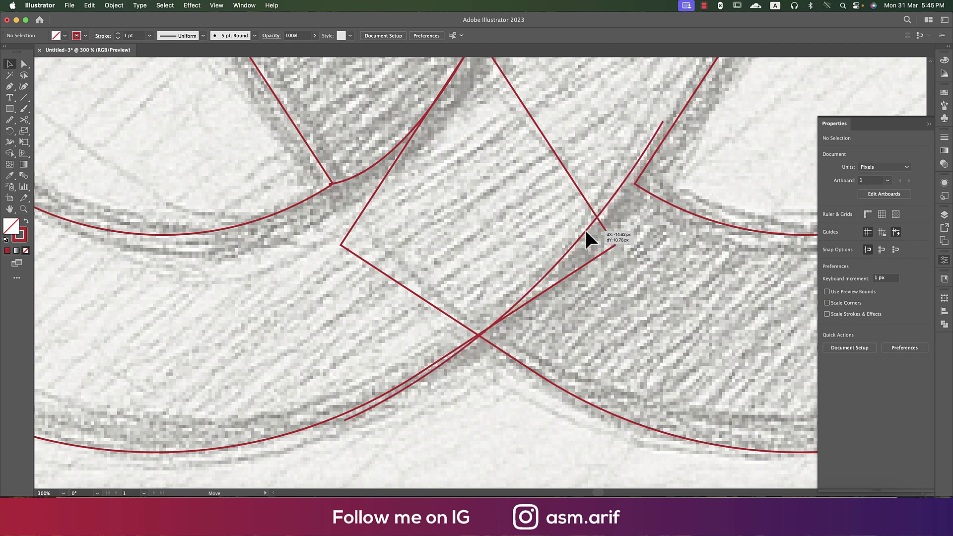
{"action": "left_click", "coordinate": [73, 103]}
Draw a line about 97 × 94 px from the right inner shape's lower corner to the outer shapes' lower crossing and bend it into a curve.
{"action": "left_click", "coordinate": [23, 98]}
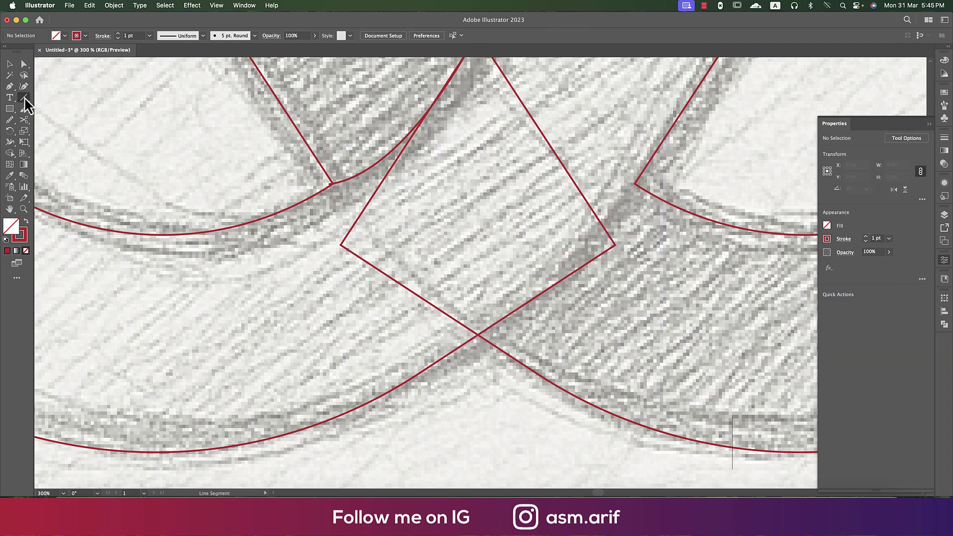
{"action": "left_click_drag", "start_coordinate": [636, 184], "coordinate": [474, 341]}
{"action": "left_click_drag", "start_coordinate": [11, 91], "coordinate": [41, 117]}
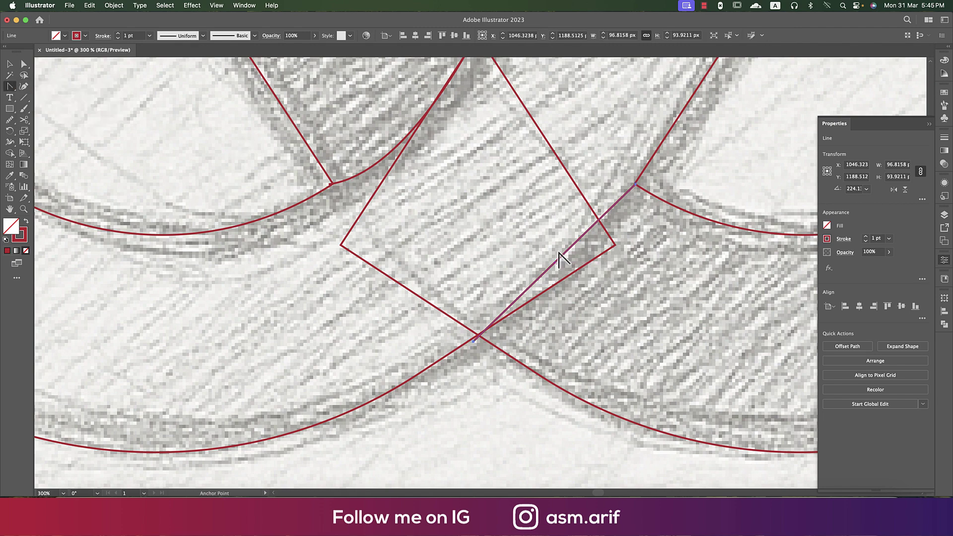
{"action": "left_click_drag", "start_coordinate": [561, 255], "coordinate": [573, 264]}
{"action": "scroll", "coordinate": [510, 318], "scroll_direction": "down", "scroll_amount": 2}
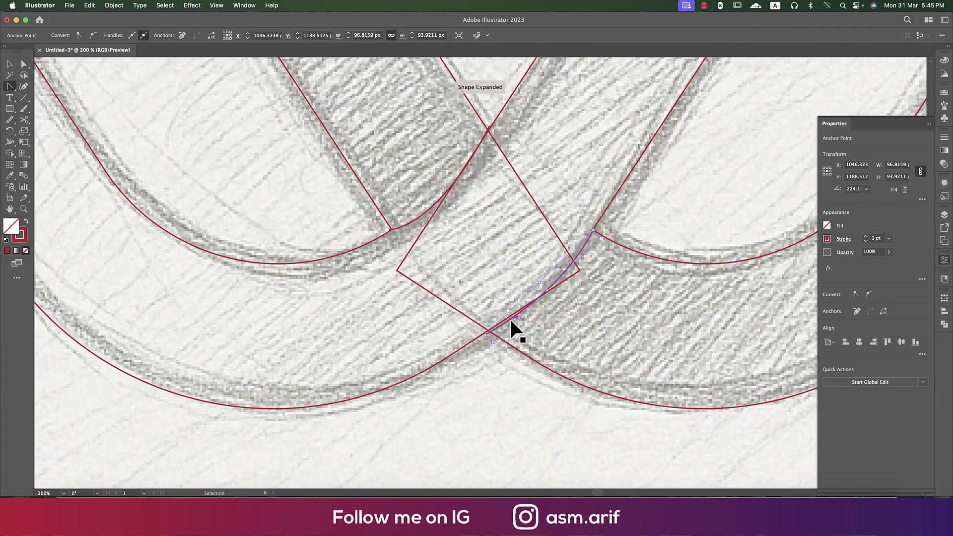
{"action": "key", "text": "v"}
{"action": "left_click", "coordinate": [495, 403]}
{"action": "scroll", "coordinate": [494, 402], "scroll_direction": "down", "scroll_amount": 2}
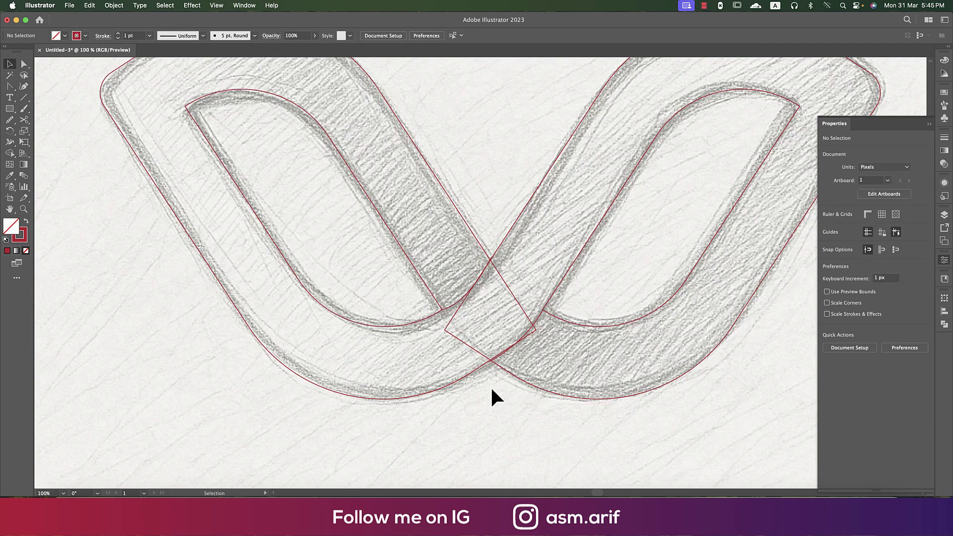
Select all tracing outlines and merge the outer body regions into one red-filled W with Shape Builder, leaving out the inner openings.
{"action": "left_click_drag", "start_coordinate": [385, 271], "coordinate": [690, 408]}
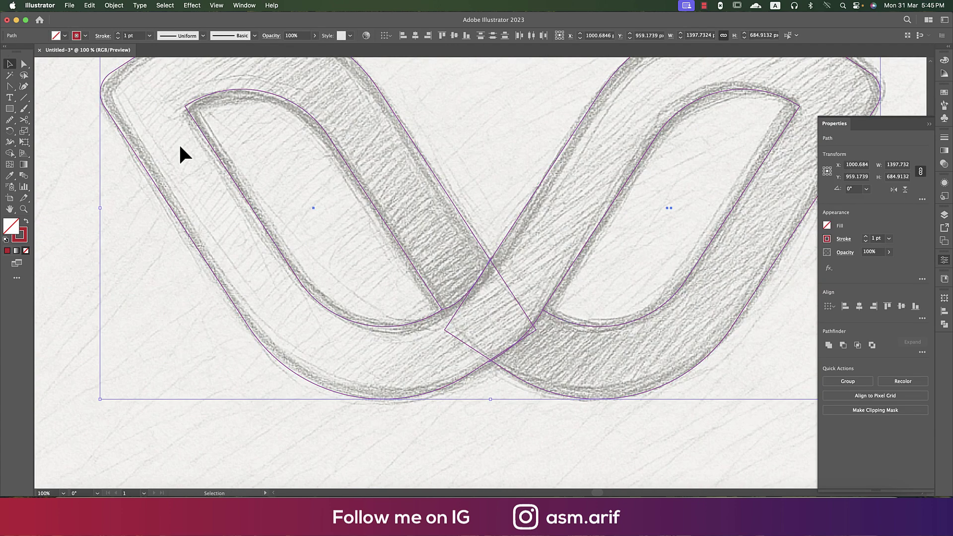
{"action": "left_click", "coordinate": [11, 153]}
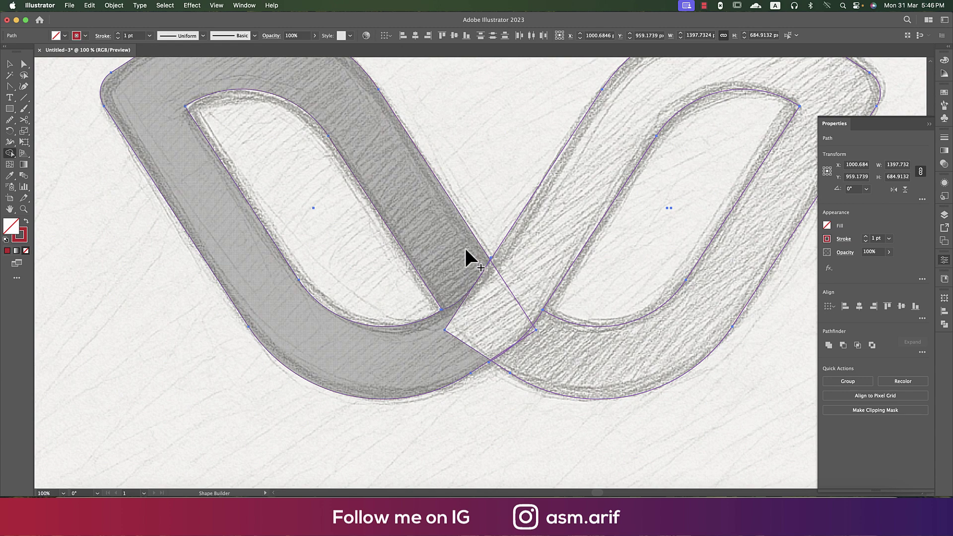
{"action": "scroll", "coordinate": [464, 246], "scroll_direction": "down", "scroll_amount": 1}
{"action": "left_click", "coordinate": [26, 221]}
{"action": "mouse_move", "coordinate": [283, 138]}
{"action": "left_mouse_down"}
{"action": "mouse_move", "coordinate": [400, 189]}
{"action": "mouse_move", "coordinate": [476, 297]}
{"action": "mouse_move", "coordinate": [545, 215]}
{"action": "mouse_move", "coordinate": [507, 302]}
{"action": "left_mouse_up"}
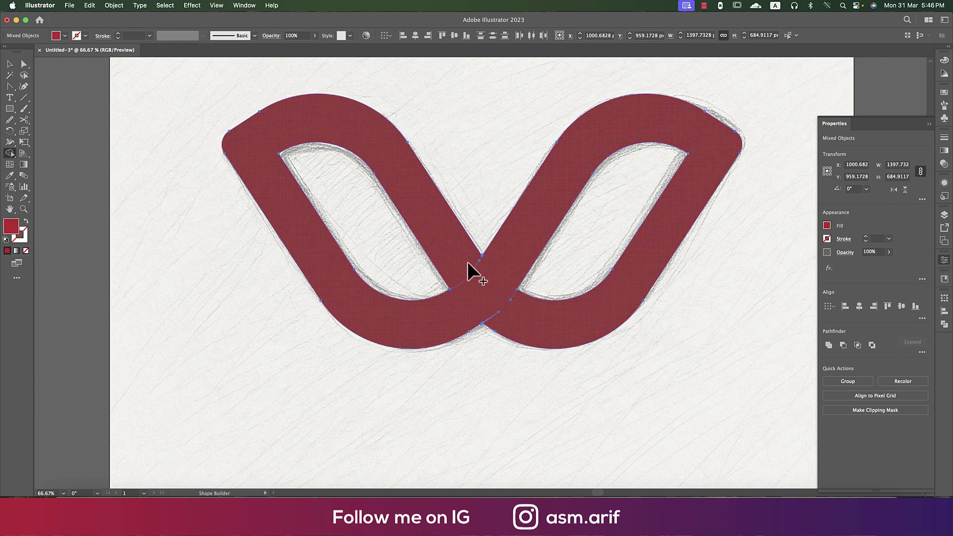
{"action": "scroll", "coordinate": [501, 302], "scroll_direction": "up", "scroll_amount": 2}
{"action": "scroll", "coordinate": [501, 302], "scroll_direction": "up", "scroll_amount": 3}
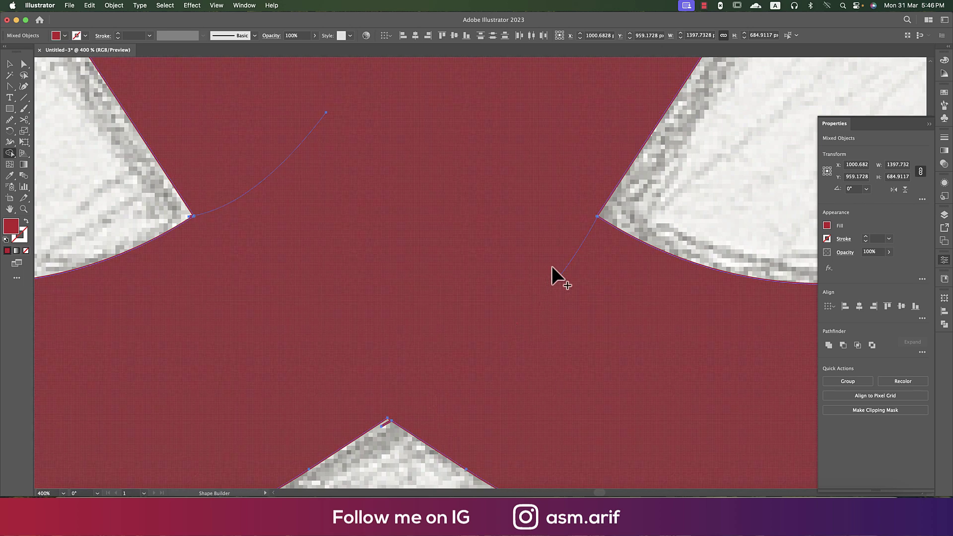
{"action": "key", "text": "super+z"}
{"action": "key", "text": "super+0"}
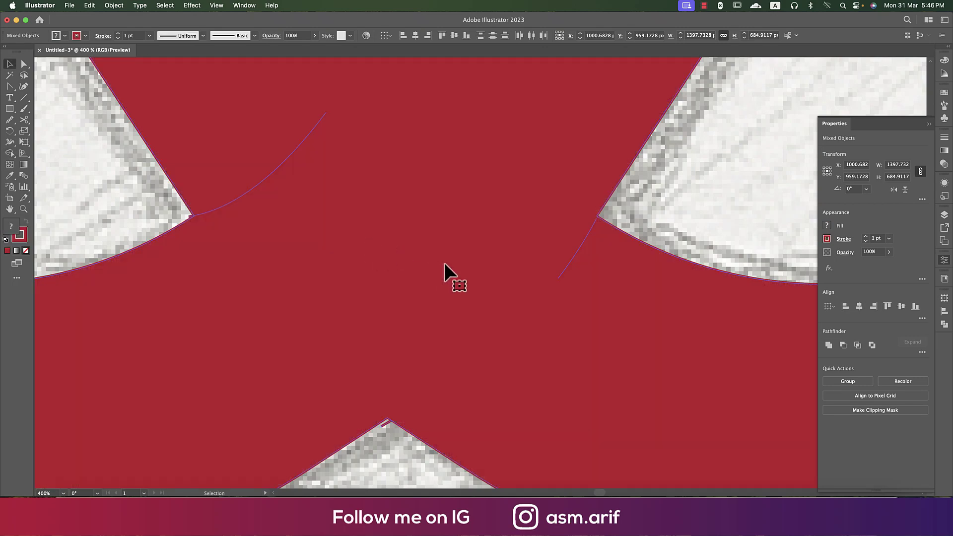
{"action": "key", "text": "v"}
{"action": "left_click", "coordinate": [139, 162]}
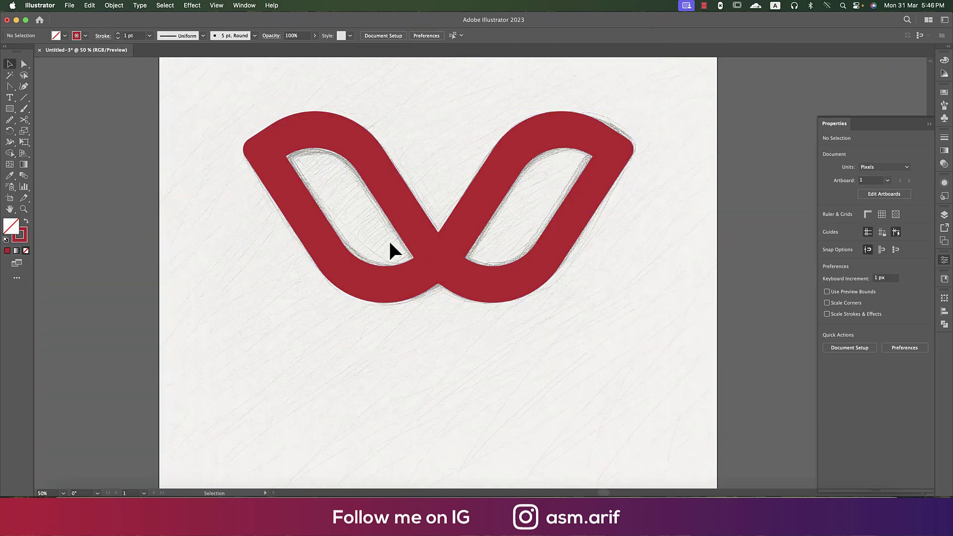
In outline view, select everything and merge the remaining fragment at the upper crossing into the W body with Shape Builder.
{"action": "key", "text": "super+y"}
{"action": "scroll", "coordinate": [420, 250], "scroll_direction": "up", "scroll_amount": 5}
{"action": "key", "text": "super+a"}
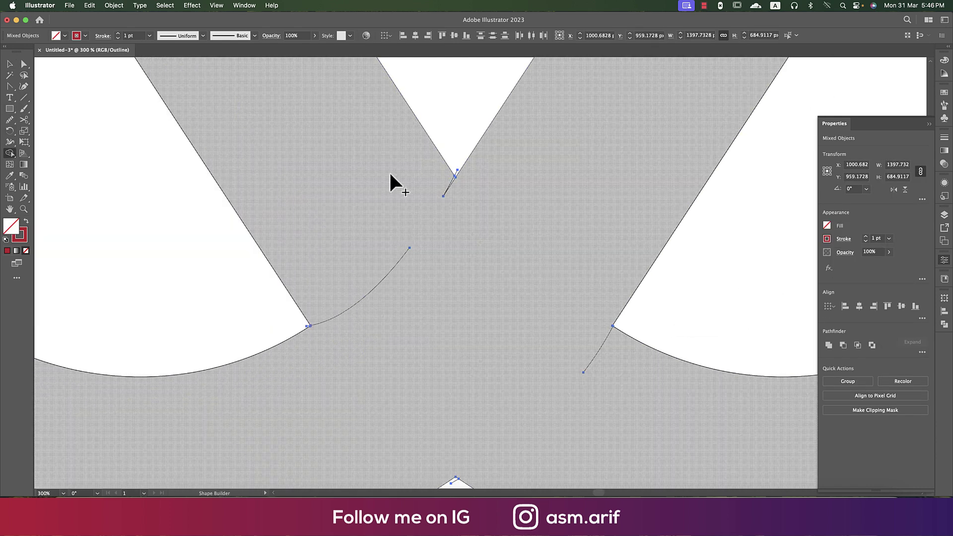
{"action": "left_click", "coordinate": [10, 153]}
{"action": "key", "text": "v"}
{"action": "left_click", "coordinate": [145, 198]}
Try to delete the leftover curve fragments by selecting them with the Magic Wand.
{"action": "left_click", "coordinate": [9, 75]}
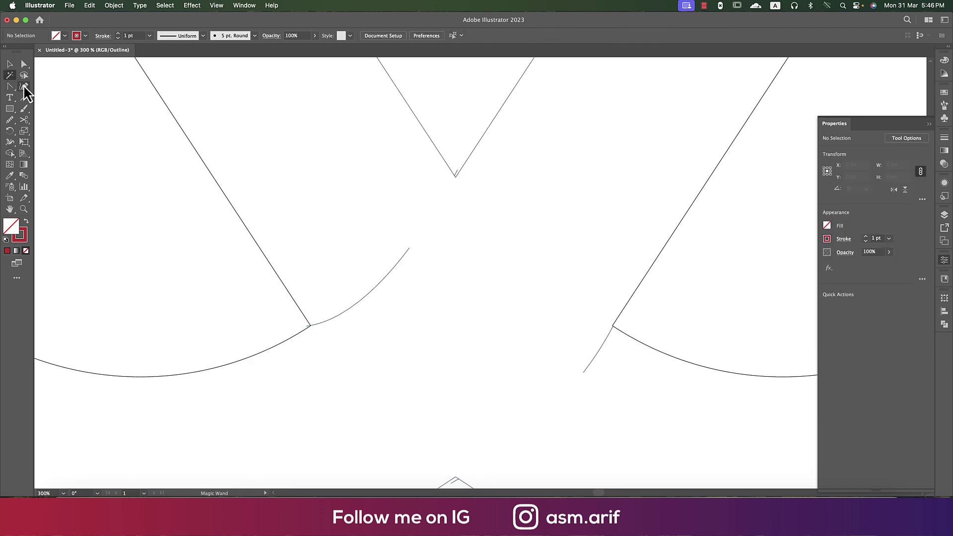
{"action": "left_click", "coordinate": [410, 249]}
{"action": "key", "text": "Delete"}
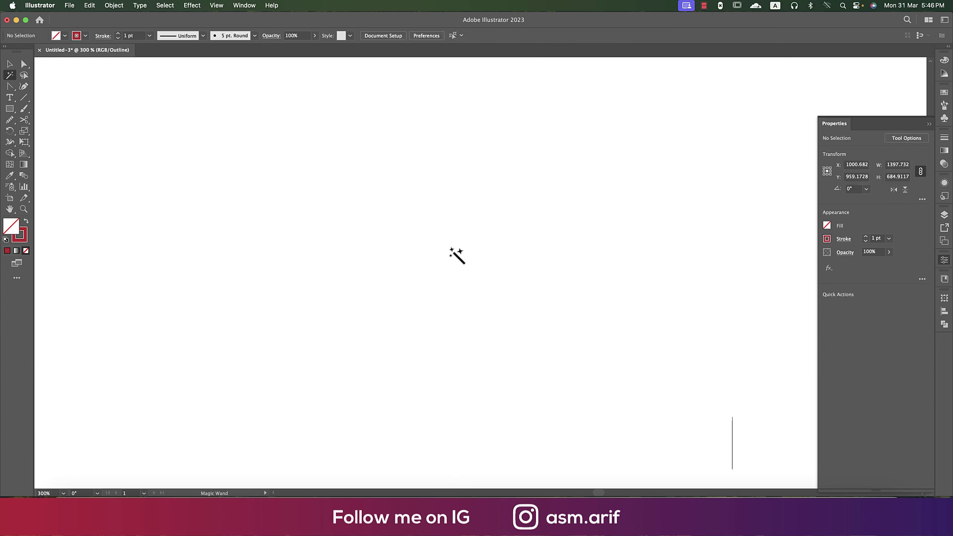
{"action": "key", "text": "super+z"}
Return to preview view and swap fill and stroke so all traced shapes have a red fill and no stroke.
{"action": "key", "text": "super+y"}
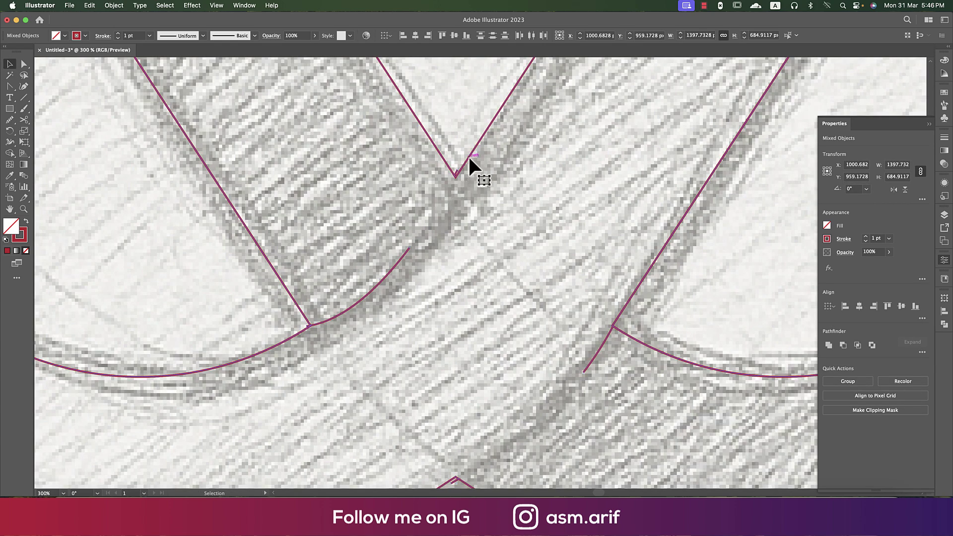
{"action": "left_click", "coordinate": [26, 223]}
{"action": "key", "text": "super+minus"}
{"action": "key", "text": "super+minus"}
{"action": "key", "text": "super+minus"}
{"action": "key", "text": "super+minus"}
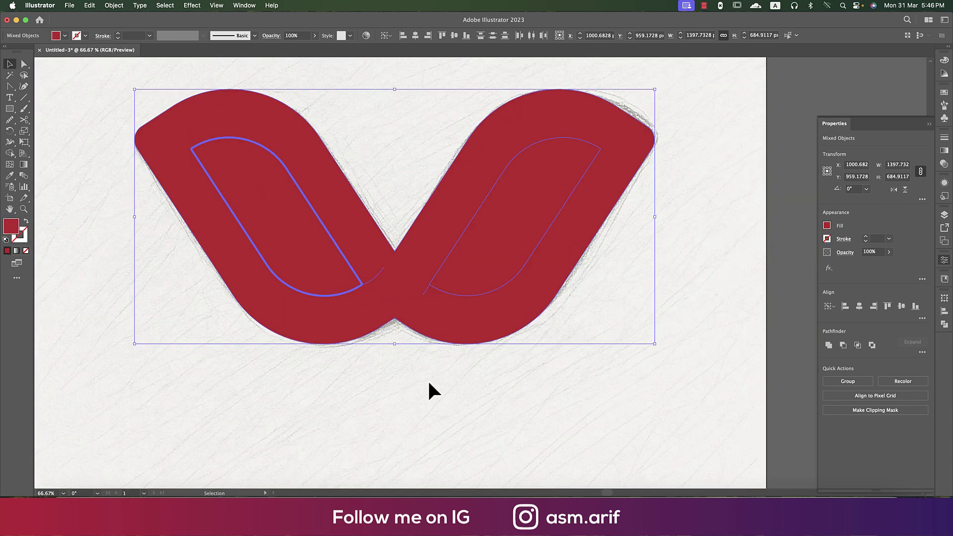
Move the merged W shape off the artboard, above and to the right of it.
{"action": "left_click", "coordinate": [428, 378]}
{"action": "mouse_move", "coordinate": [386, 254]}
{"action": "left_mouse_down"}
{"action": "mouse_move", "coordinate": [585, 441]}
{"action": "mouse_move", "coordinate": [701, 277]}
{"action": "left_mouse_up"}
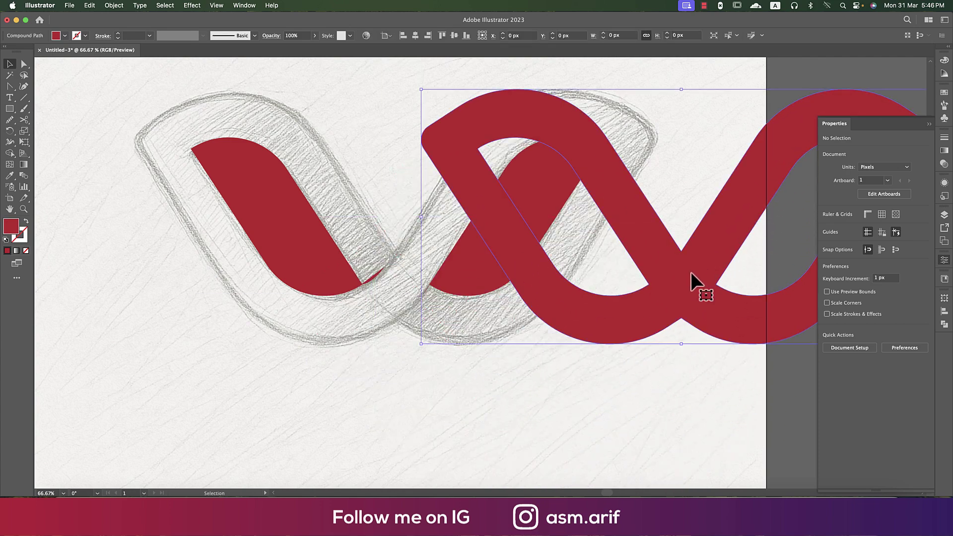
{"action": "key", "text": "super+minus"}
{"action": "key", "text": "super+minus"}
{"action": "left_click_drag", "start_coordinate": [543, 313], "coordinate": [666, 160]}
Delete the leftover inner shapes and curve fragments lying over the sketch.
{"action": "left_click", "coordinate": [475, 233]}
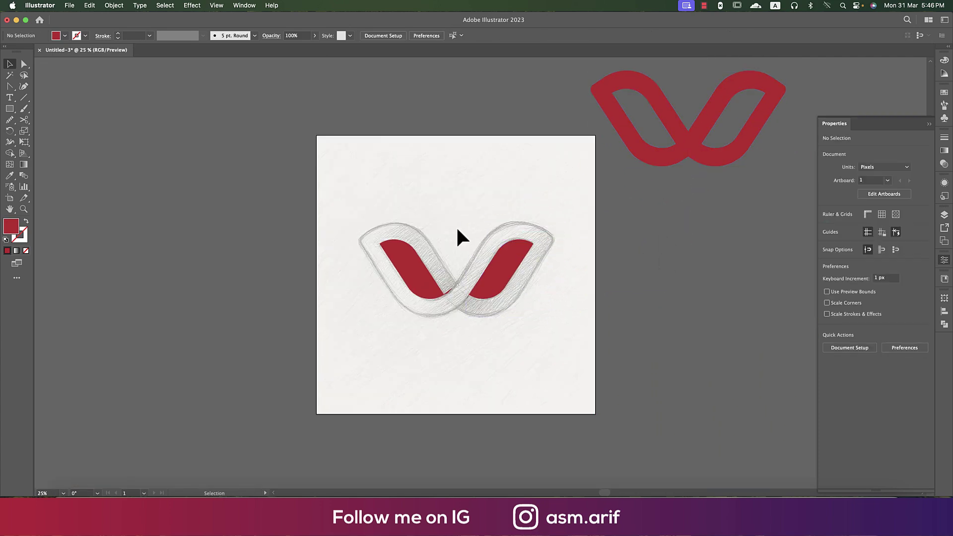
{"action": "key", "text": "super+z"}
{"action": "key", "text": "Delete"}
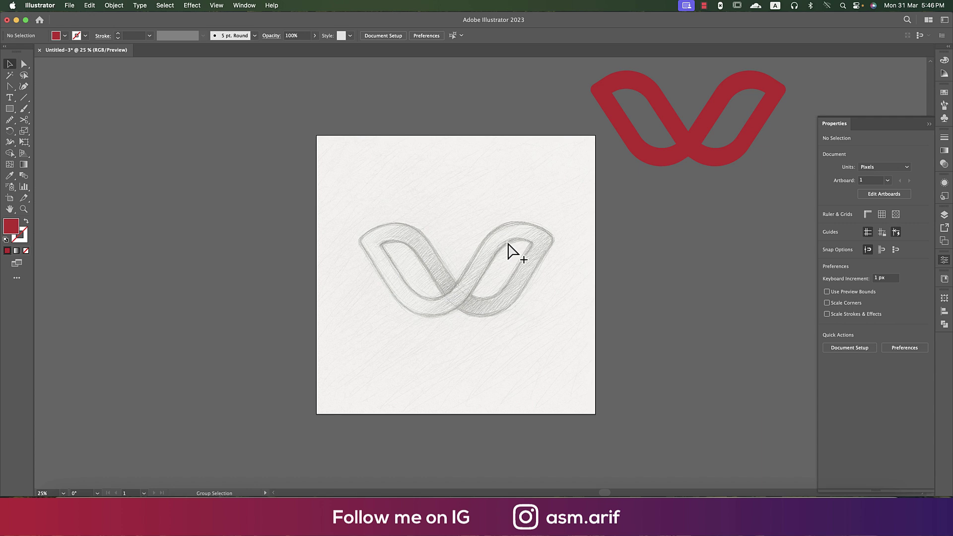
Unlock the sketch image and move it beside the artboard's left edge, and place the red W in the artboard's centre.
{"action": "key", "text": "super"}
{"action": "key", "text": "alt+super+2"}
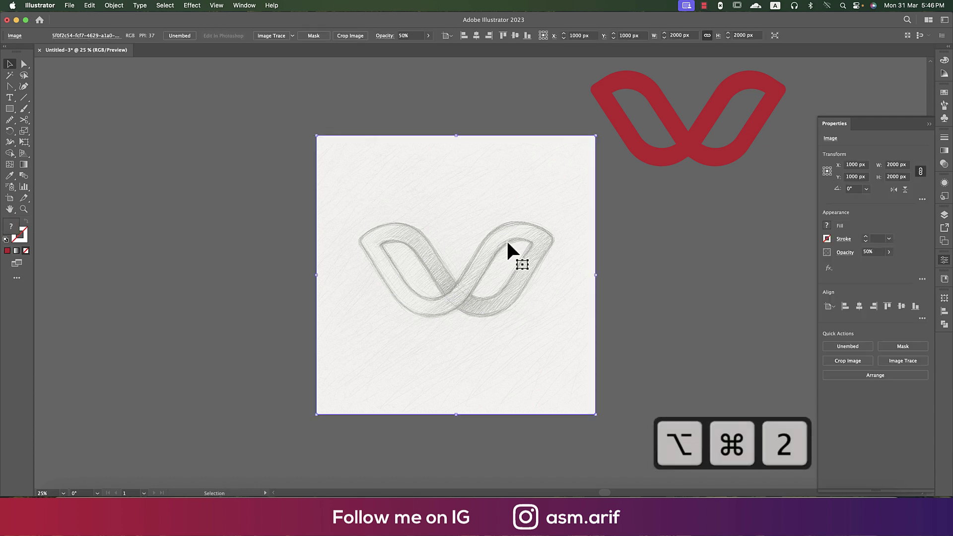
{"action": "left_click_drag", "start_coordinate": [505, 242], "coordinate": [204, 233]}
{"action": "left_click", "coordinate": [611, 187]}
{"action": "mouse_move", "coordinate": [676, 153]}
{"action": "left_mouse_down"}
{"action": "mouse_move", "coordinate": [426, 319]}
{"action": "mouse_move", "coordinate": [432, 309]}
{"action": "left_mouse_up"}
{"action": "left_click", "coordinate": [520, 343]}
Draw a 2000 × 2000 px rectangle covering the whole artboard and fill it with black.
{"action": "left_click", "coordinate": [9, 108]}
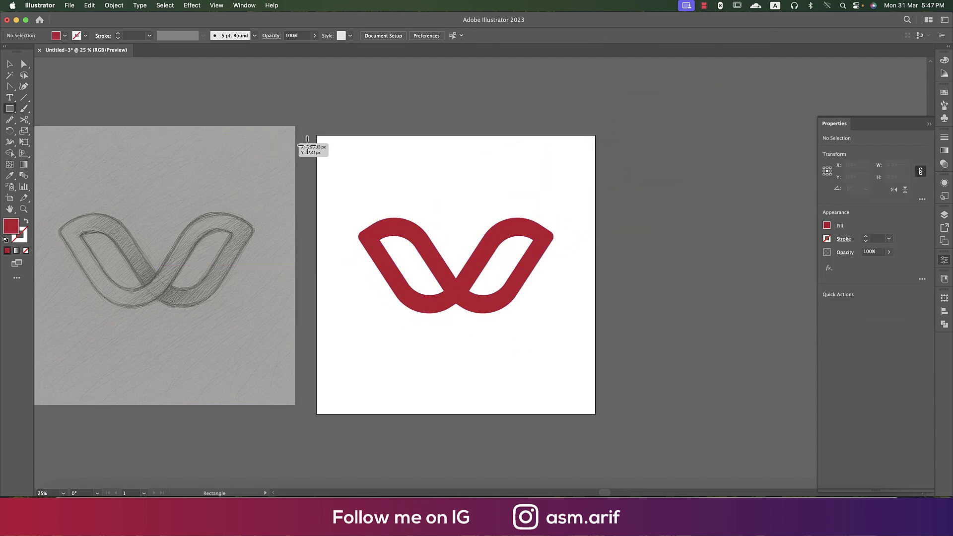
{"action": "left_click_drag", "start_coordinate": [317, 137], "coordinate": [570, 413]}
{"action": "left_click", "coordinate": [56, 35]}
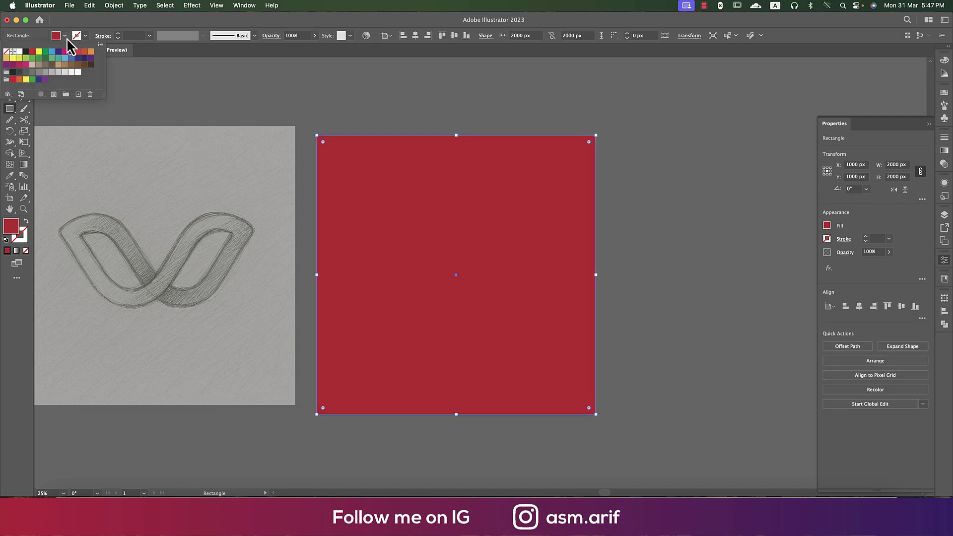
{"action": "left_click", "coordinate": [24, 52]}
Send the black background rectangle to the back, behind the red W.
{"action": "left_click", "coordinate": [10, 64]}
{"action": "right_click", "coordinate": [439, 195]}
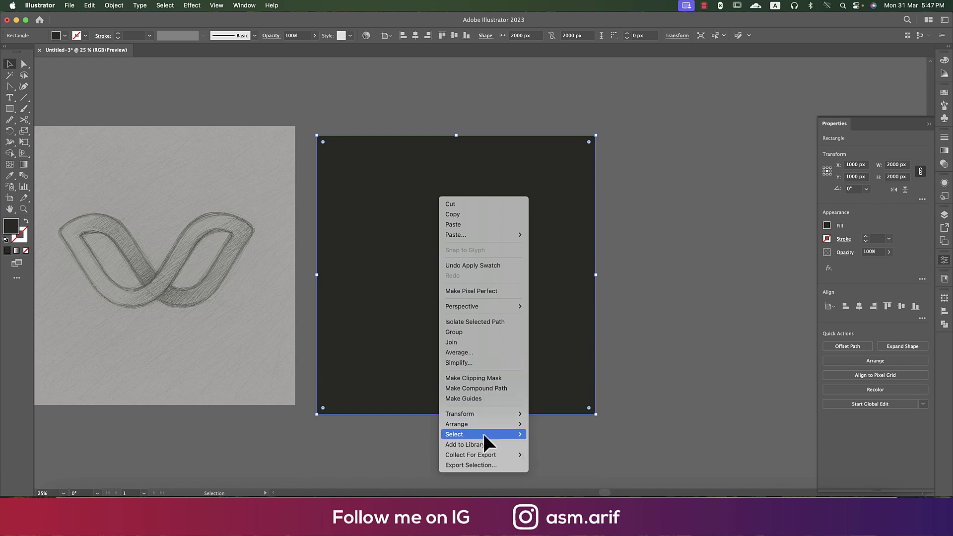
{"action": "mouse_move", "coordinate": [497, 423]}
{"action": "left_click", "coordinate": [551, 455]}
{"action": "left_click", "coordinate": [621, 377]}
Draw a line about 86 × 90 px from the W's upper centre notch to the left opening's lower corner.
{"action": "left_click", "coordinate": [493, 292]}
{"action": "key", "text": "super+equal"}
{"action": "key", "text": "super+equal"}
{"action": "key", "text": "super+equal"}
{"action": "key", "text": "super+equal"}
{"action": "key", "text": "super+equal"}
{"action": "key", "text": "super+equal"}
{"action": "key", "text": "super+equal"}
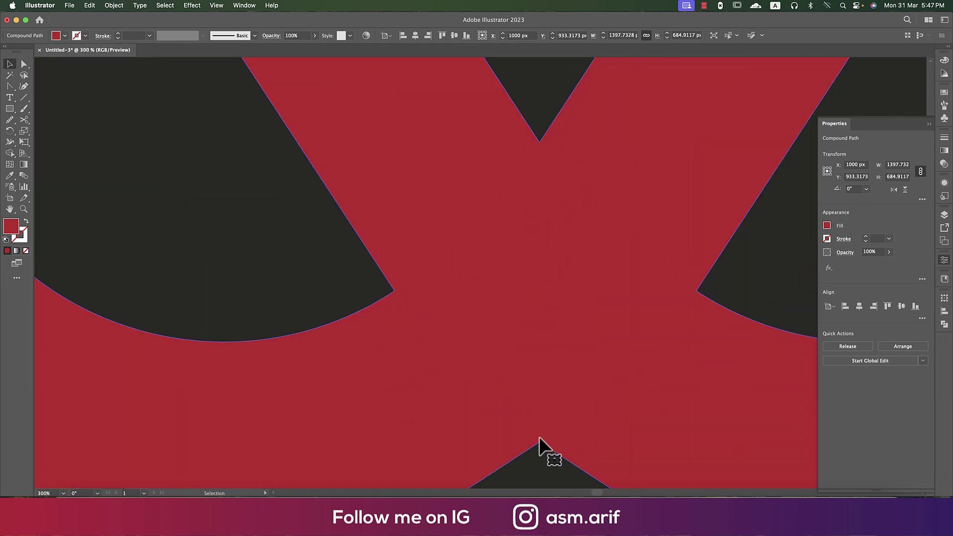
{"action": "left_click", "coordinate": [289, 262]}
{"action": "left_click", "coordinate": [24, 98]}
{"action": "left_click_drag", "start_coordinate": [539, 141], "coordinate": [394, 292]}
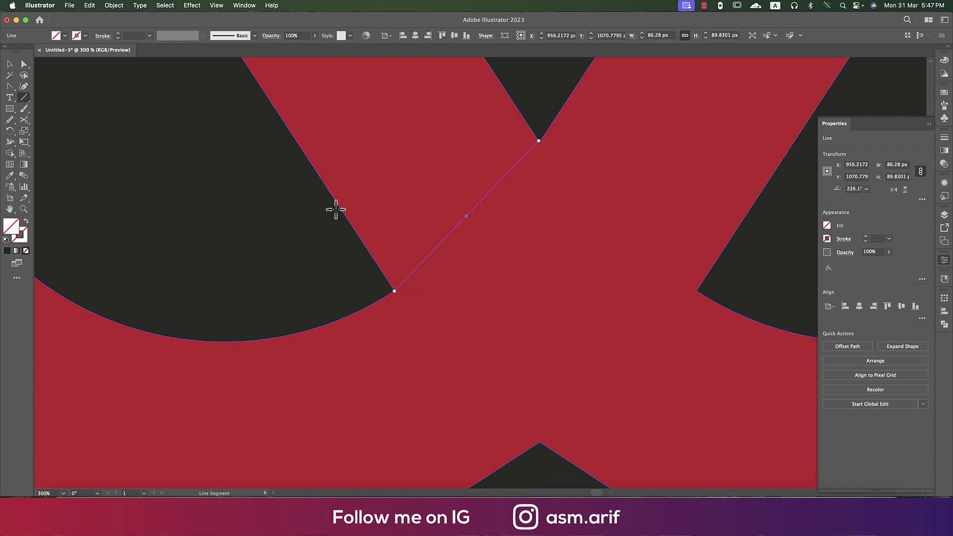
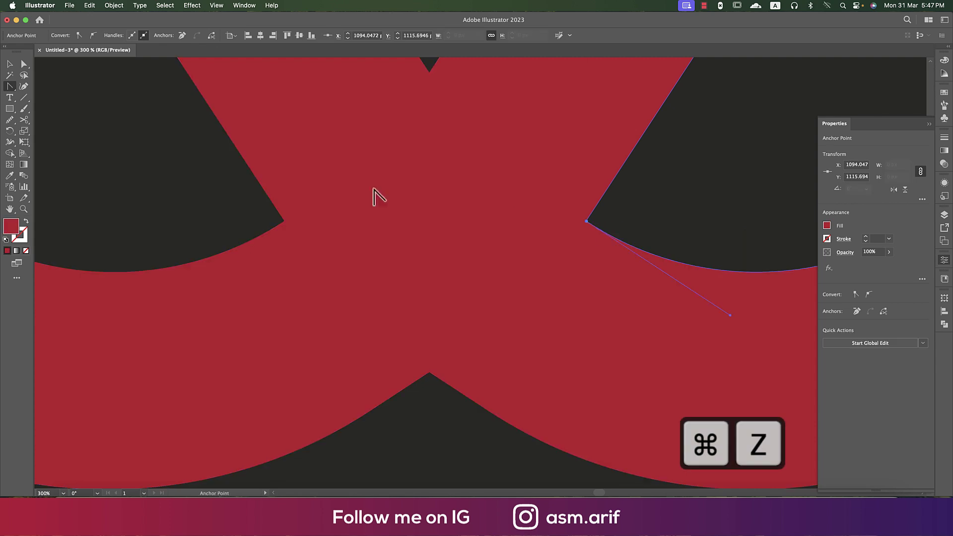
{"action": "left_click", "coordinate": [624, 217]}
{"action": "key", "text": "Escape"}
{"action": "key", "text": "super+z"}
{"action": "key", "text": "v"}
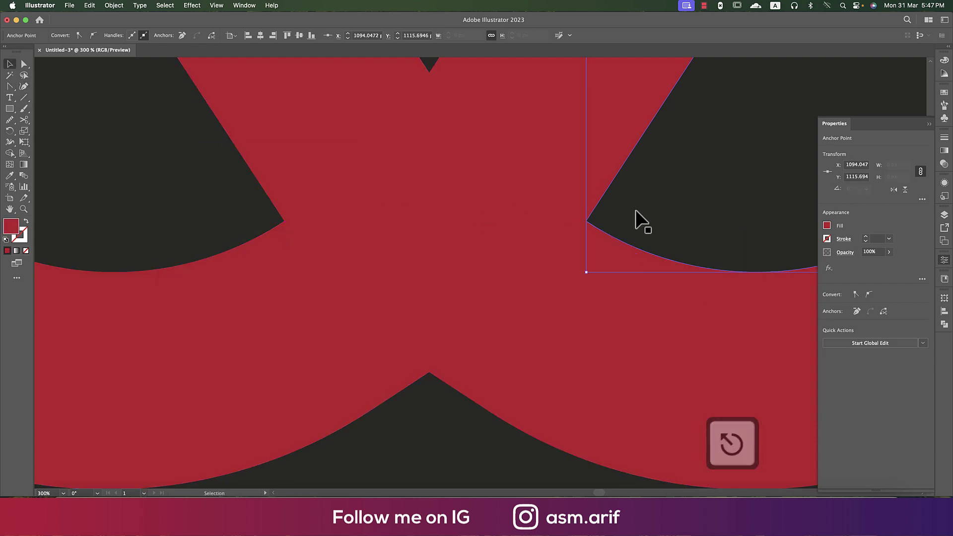
{"action": "left_click", "coordinate": [635, 217]}
Draw a line about 94 × 90 px from the right opening's lower corner to the W's lower notch and bend it into a curve.
{"action": "left_click", "coordinate": [24, 98]}
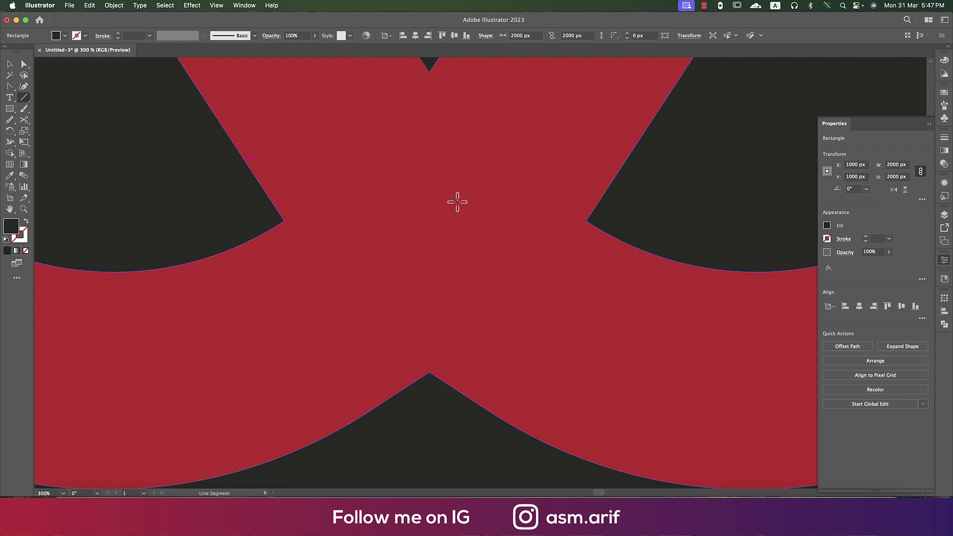
{"action": "left_click_drag", "start_coordinate": [587, 222], "coordinate": [430, 372]}
{"action": "left_click_drag", "start_coordinate": [10, 87], "coordinate": [43, 119]}
{"action": "mouse_move", "coordinate": [523, 279]}
{"action": "left_mouse_down"}
{"action": "mouse_move", "coordinate": [531, 293]}
{"action": "mouse_move", "coordinate": [520, 299]}
{"action": "mouse_move", "coordinate": [519, 291]}
{"action": "left_mouse_up"}
{"action": "scroll", "coordinate": [520, 291], "scroll_direction": "down", "scroll_amount": 7}
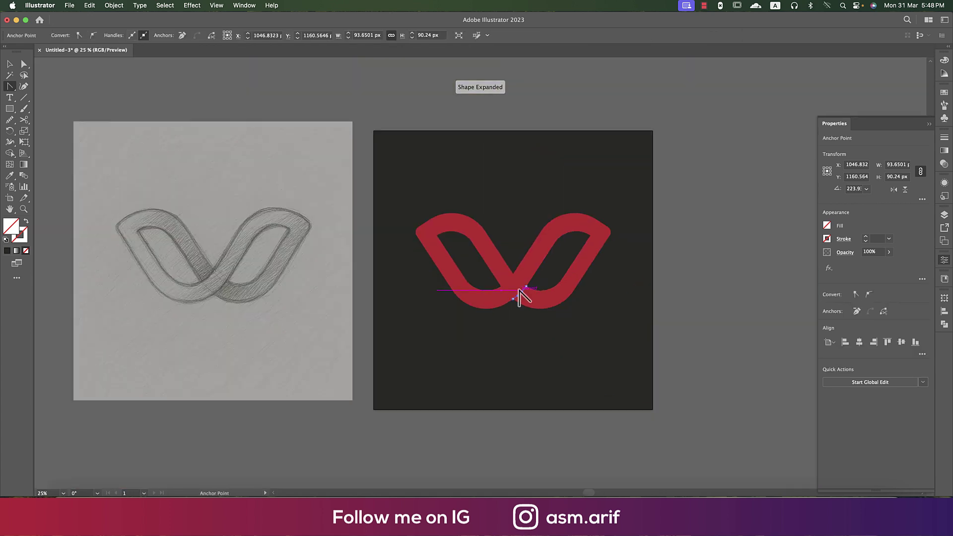
{"action": "key", "text": "v"}
{"action": "left_click", "coordinate": [606, 305]}
Lock the black background rectangle behind the W.
{"action": "scroll", "coordinate": [606, 306], "scroll_direction": "up", "scroll_amount": 2}
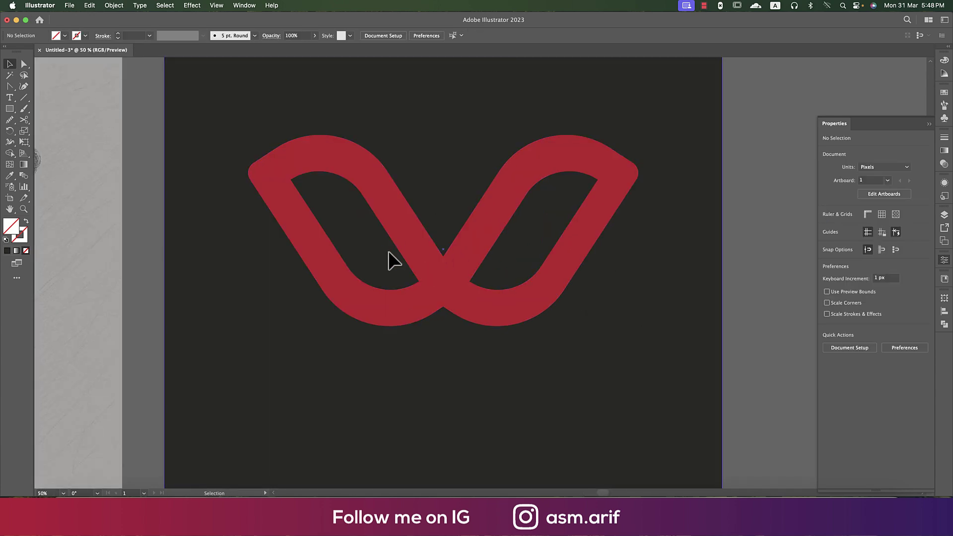
{"action": "left_click_drag", "start_coordinate": [387, 260], "coordinate": [592, 327]}
{"action": "key", "text": "super+z"}
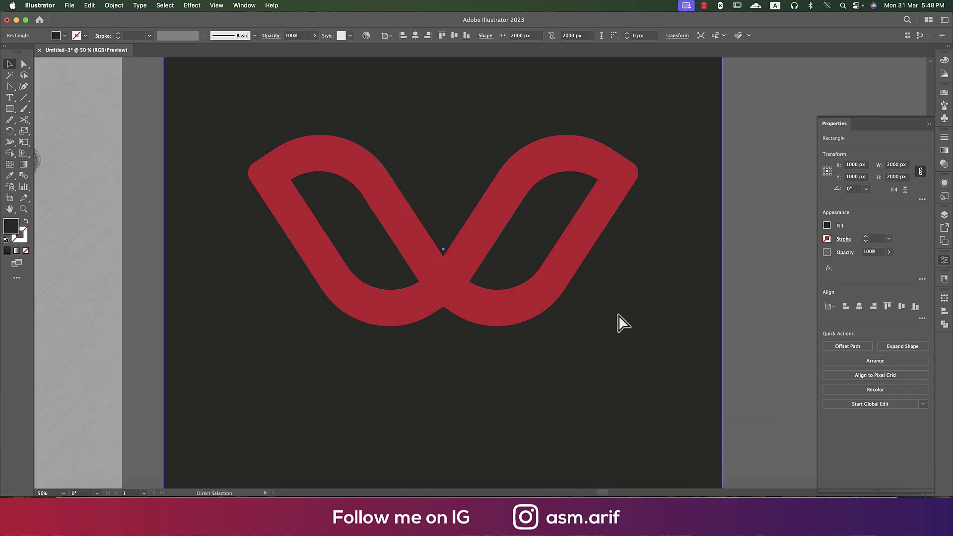
{"action": "key", "text": "super+2"}
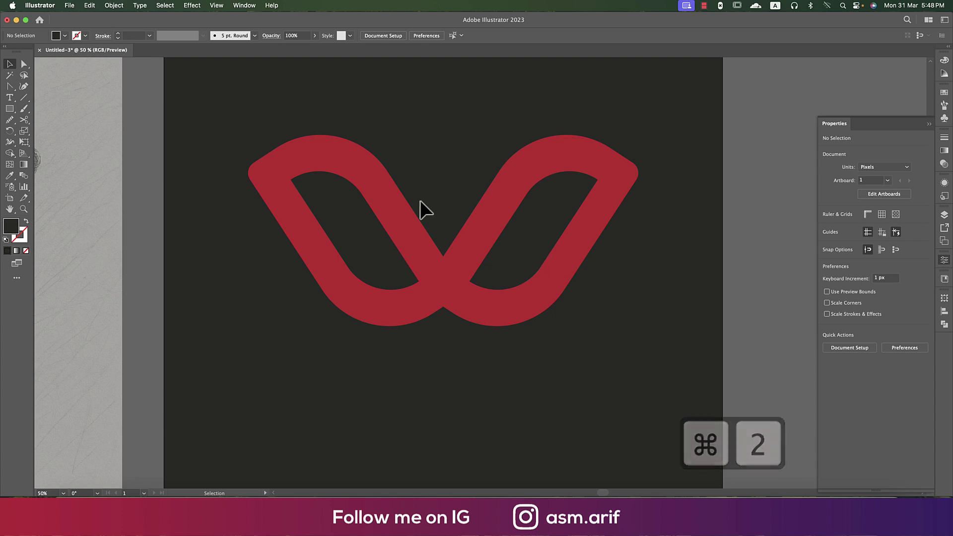
Recolour the red W with the light blue swatch and check it together with the dividing lines.
{"action": "left_click", "coordinate": [380, 186]}
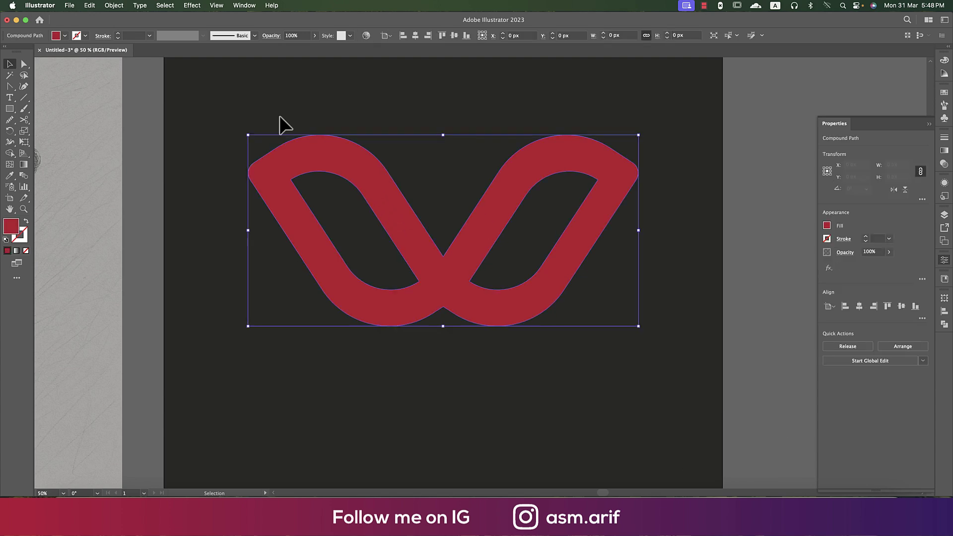
{"action": "left_click", "coordinate": [64, 36]}
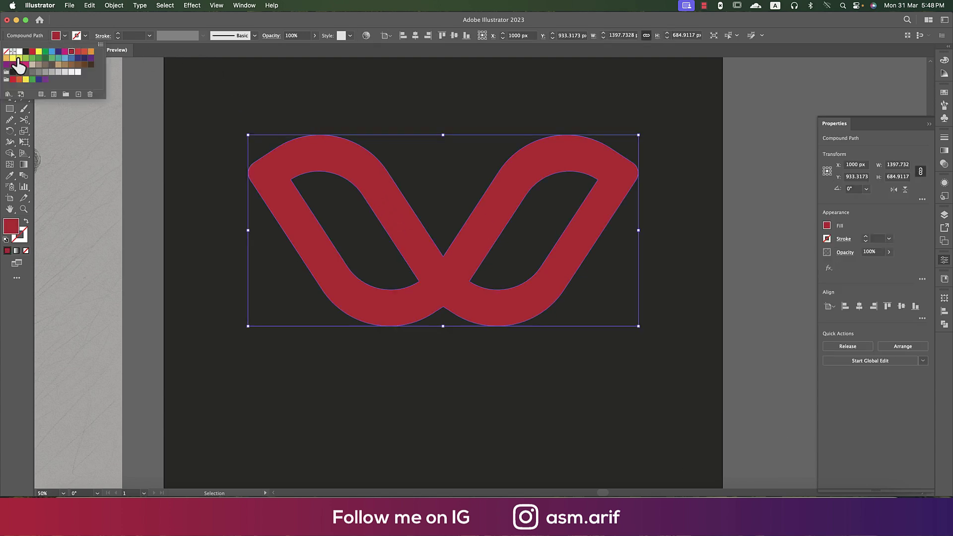
{"action": "left_click", "coordinate": [65, 58]}
{"action": "key", "text": "Escape"}
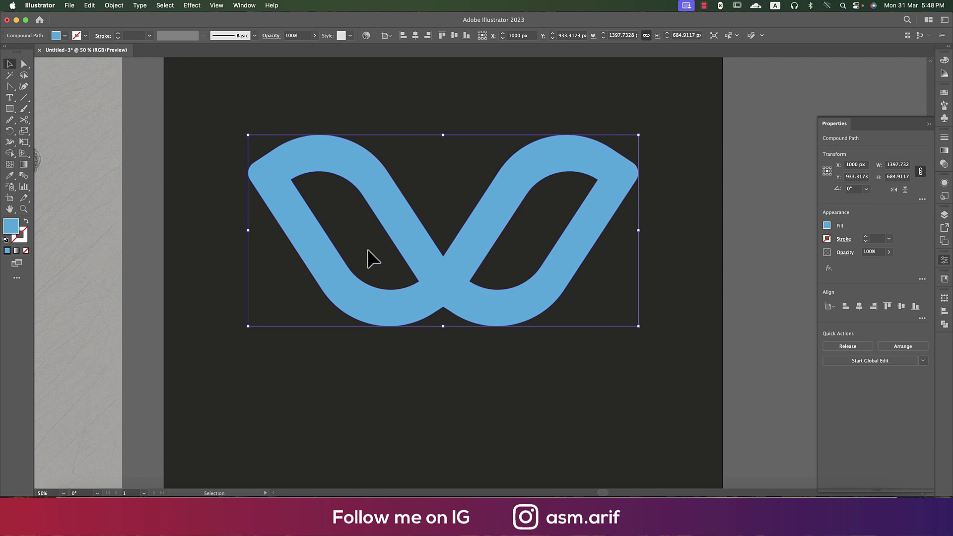
{"action": "key", "text": "super+a"}
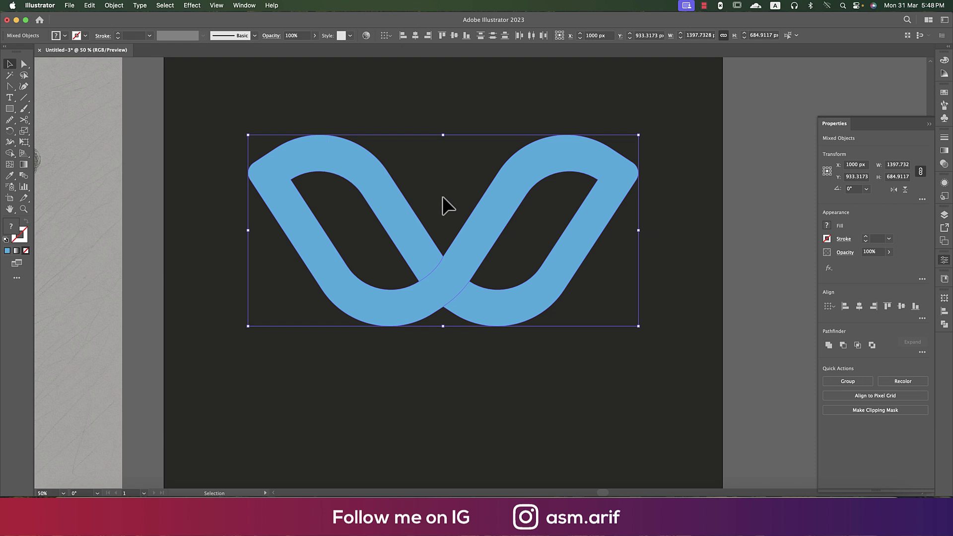
{"action": "left_click", "coordinate": [225, 162]}
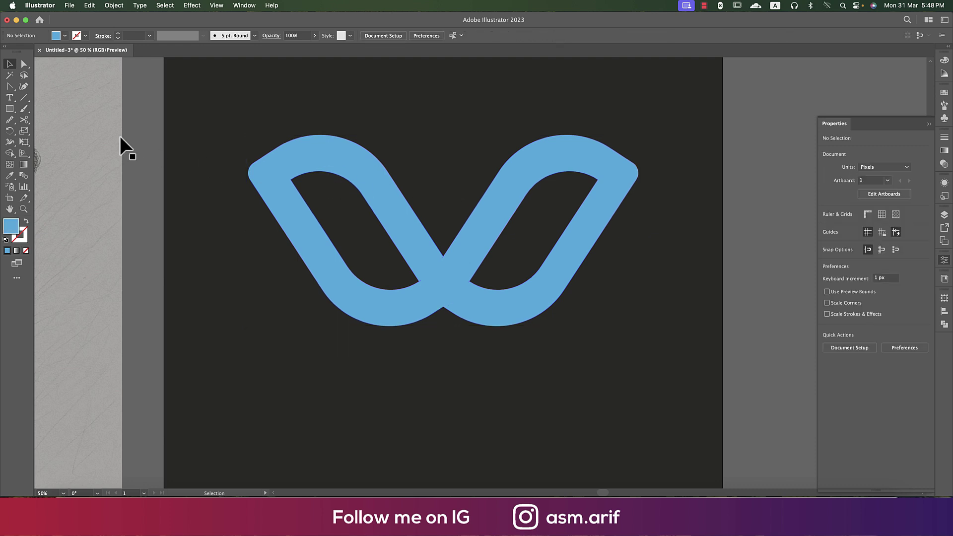
Draw a slanted dividing line across each upper outer end of the W, the right one about 187 × 273 px.
{"action": "left_click", "coordinate": [23, 98]}
{"action": "left_click_drag", "start_coordinate": [239, 168], "coordinate": [317, 187]}
{"action": "key", "text": "super+z"}
{"action": "left_click_drag", "start_coordinate": [279, 120], "coordinate": [334, 203]}
{"action": "left_click_drag", "start_coordinate": [616, 130], "coordinate": [563, 205]}
{"action": "key", "text": "v"}
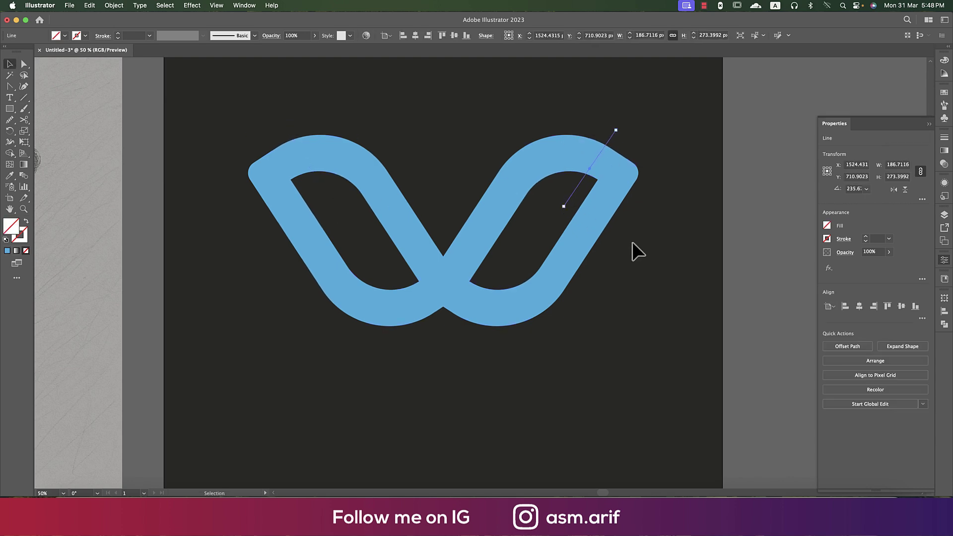
{"action": "left_click", "coordinate": [632, 243]}
Split the W along its dividing lines with Shape Builder into the upper-left arm, the main ribbon and the lower-right arm.
{"action": "key", "text": "super+a"}
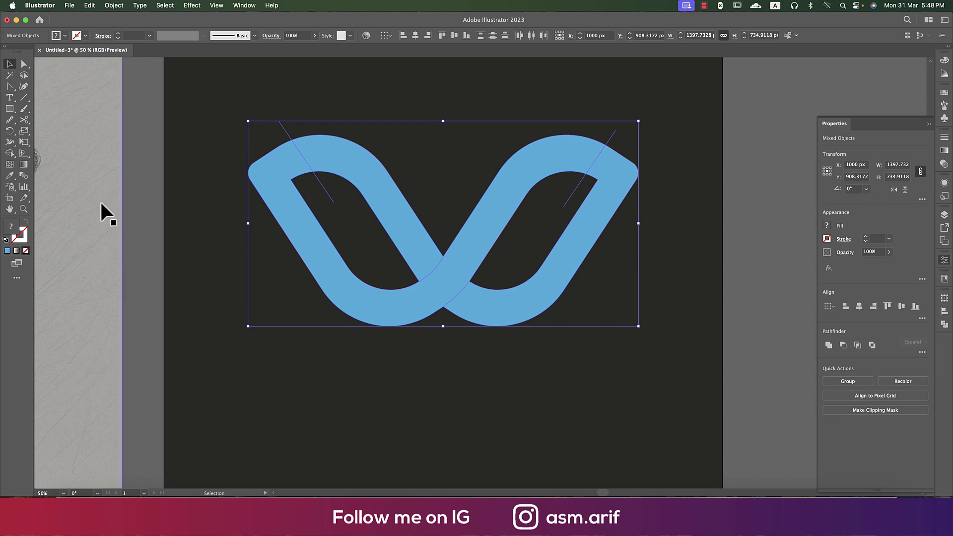
{"action": "left_click", "coordinate": [10, 153]}
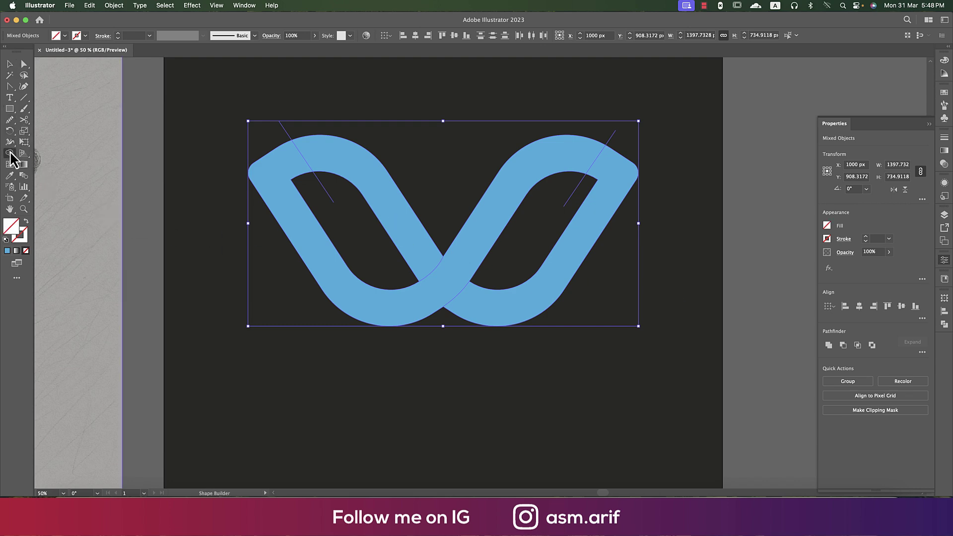
{"action": "left_click", "coordinate": [334, 157]}
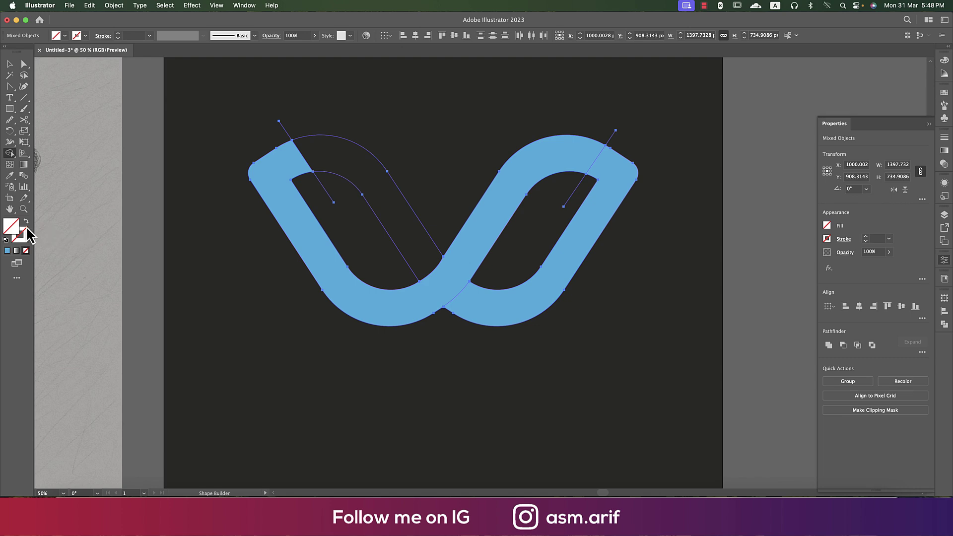
{"action": "left_click_drag", "start_coordinate": [395, 198], "coordinate": [300, 221]}
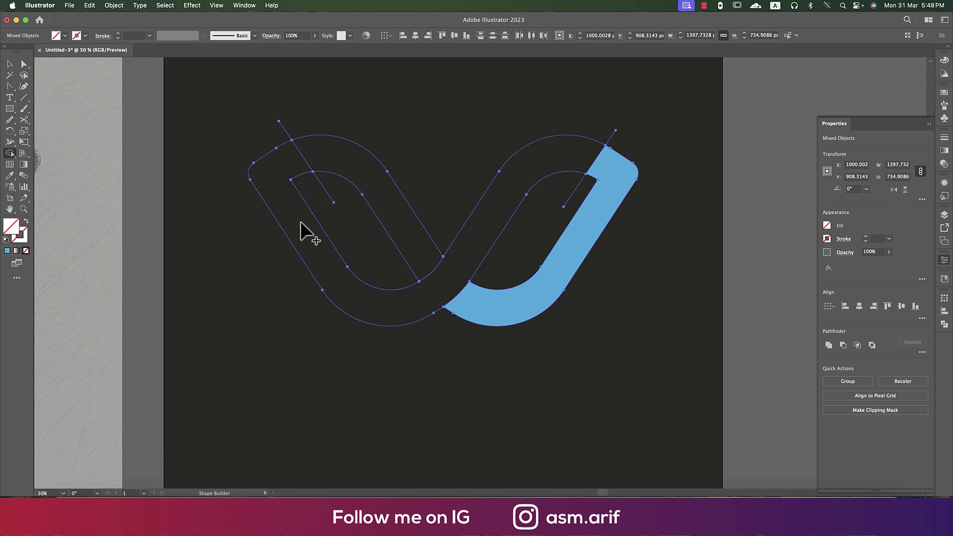
{"action": "left_click", "coordinate": [610, 175]}
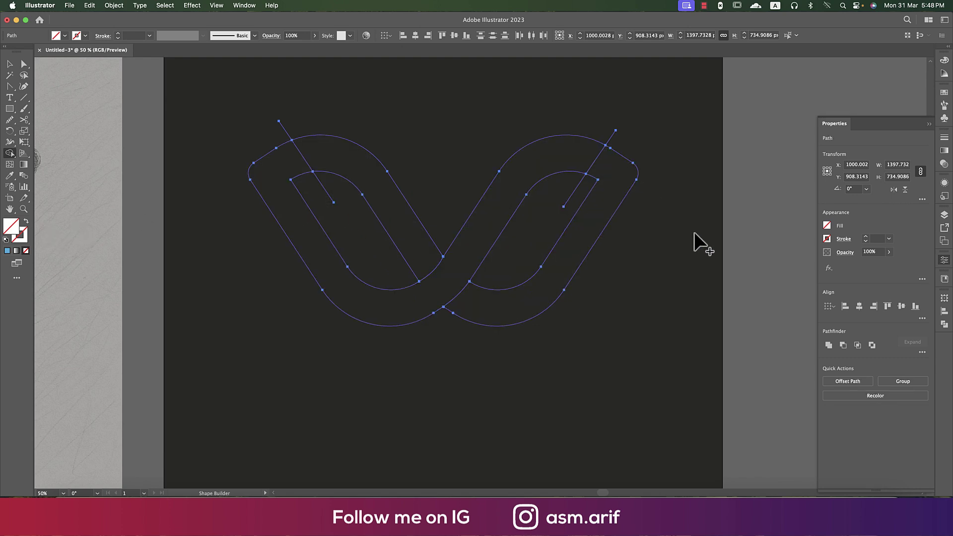
{"action": "key", "text": "v"}
{"action": "left_click", "coordinate": [766, 226]}
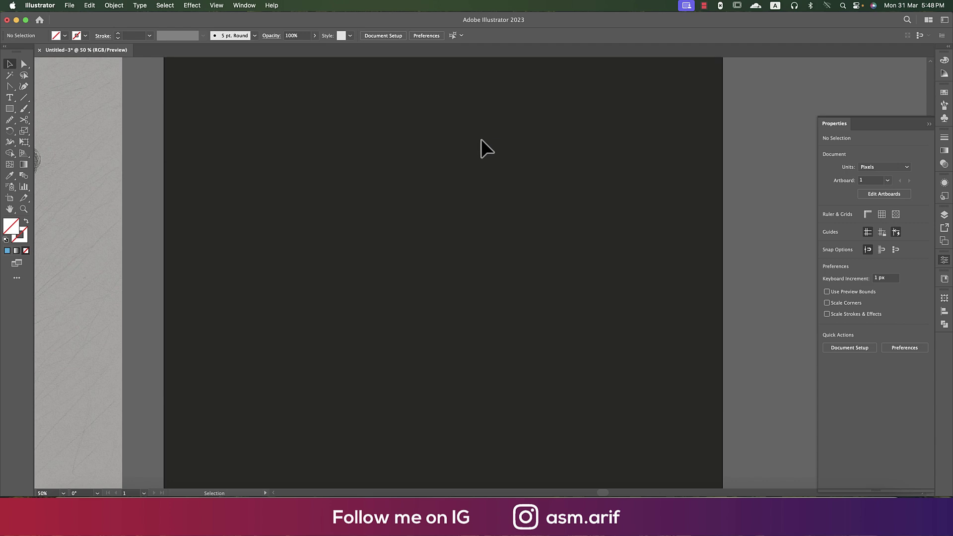
Fill all of the unfilled W parts with the light blue swatch.
{"action": "key", "text": "super+a"}
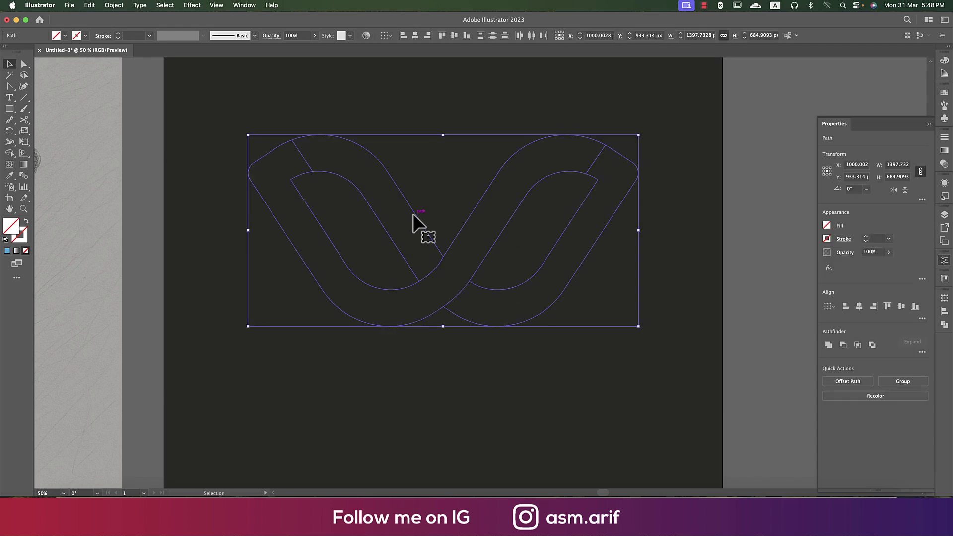
{"action": "key", "text": "a"}
{"action": "key", "text": "v"}
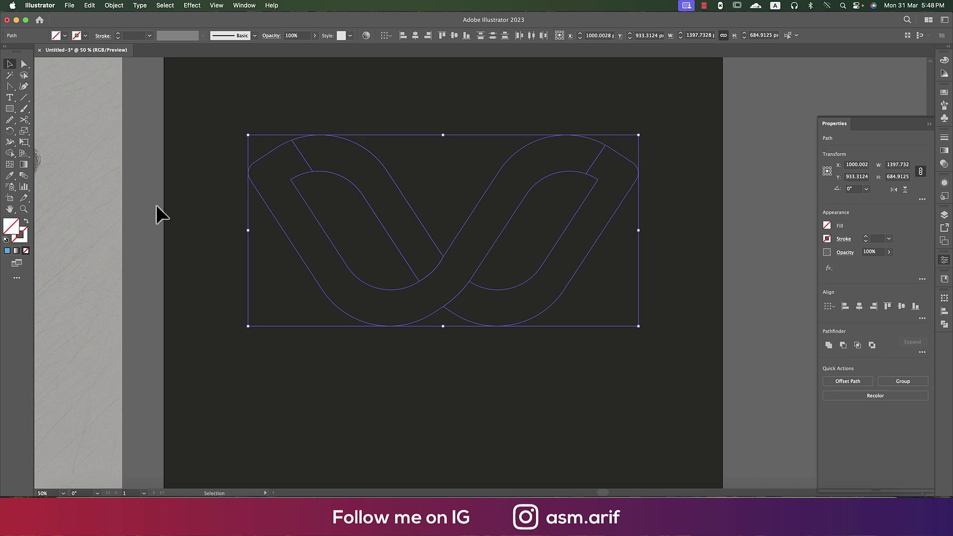
{"action": "left_click", "coordinate": [65, 36]}
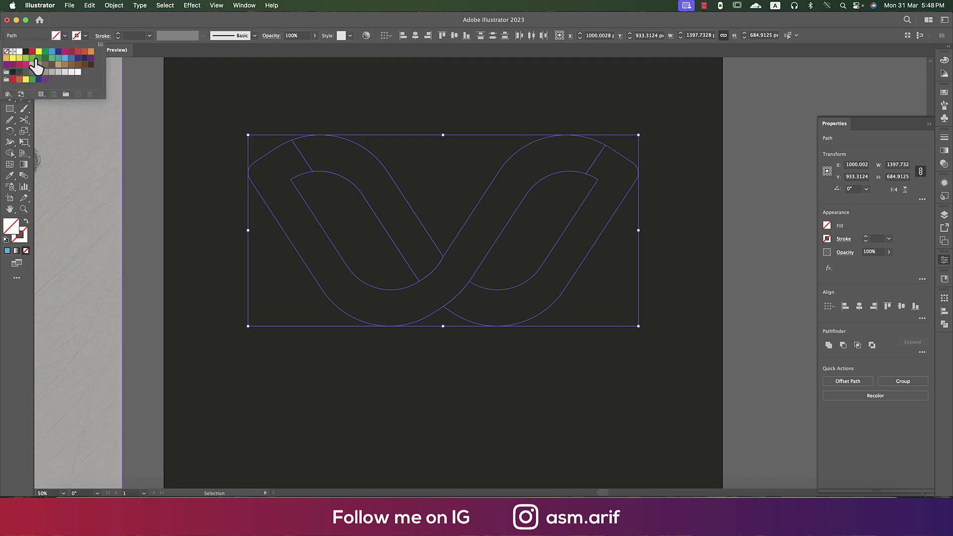
{"action": "left_click", "coordinate": [65, 58]}
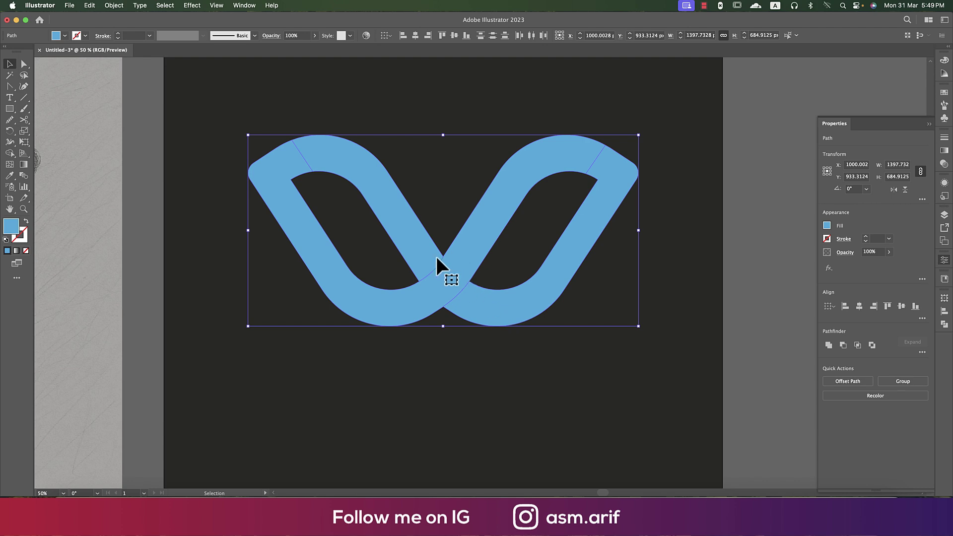
Move the blue W off the artboard and delete the leftover line fragments from the dark background.
{"action": "key", "text": "super+minus"}
{"action": "left_click_drag", "start_coordinate": [535, 342], "coordinate": [741, 138]}
{"action": "left_click", "coordinate": [496, 259]}
{"action": "left_click_drag", "start_coordinate": [497, 259], "coordinate": [594, 384]}
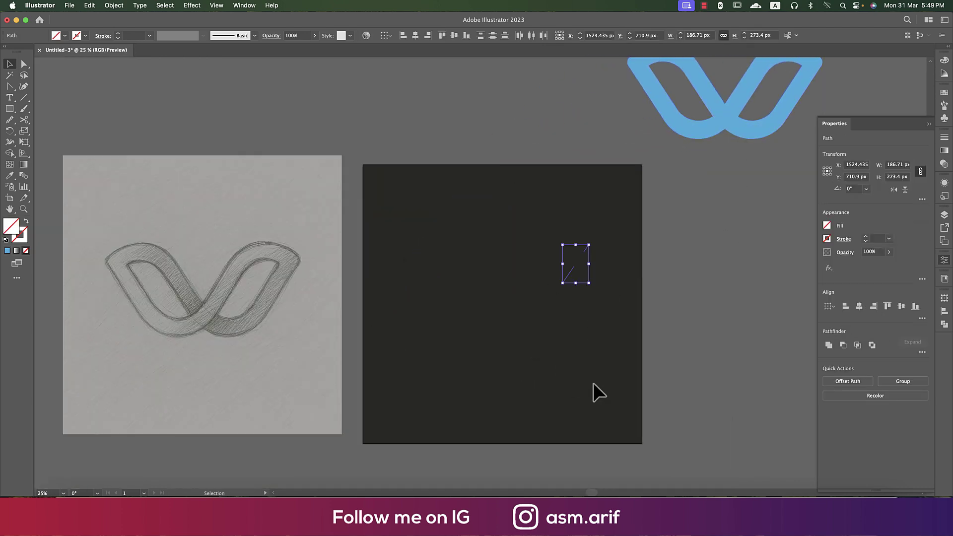
{"action": "left_click", "coordinate": [468, 266]}
{"action": "left_click_drag", "start_coordinate": [434, 263], "coordinate": [578, 411]}
{"action": "key", "text": "Delete"}
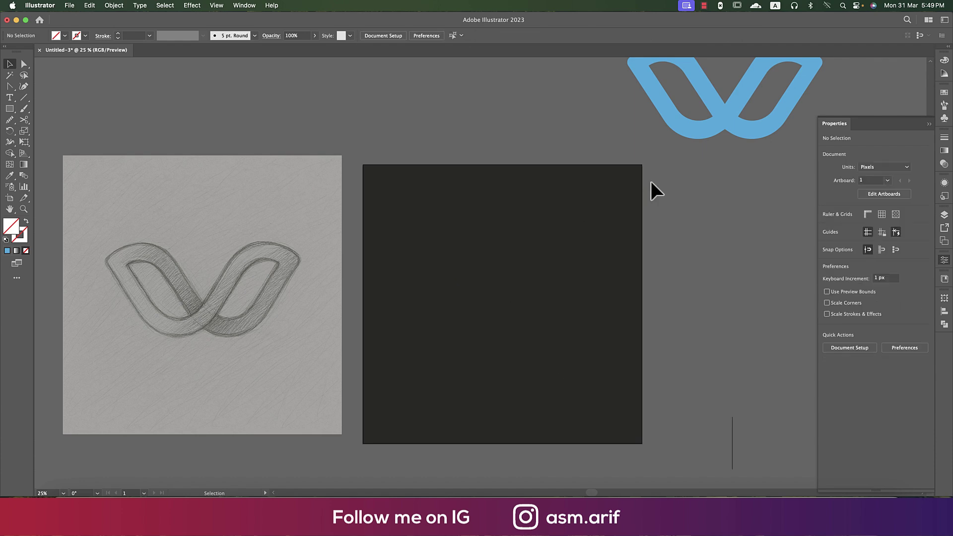
Move the blue W back onto the dark artboard.
{"action": "scroll", "coordinate": [715, 204], "scroll_direction": "right", "scroll_amount": 4}
{"action": "scroll", "coordinate": [715, 204], "scroll_direction": "up", "scroll_amount": 2}
{"action": "left_click", "coordinate": [671, 144]}
{"action": "left_click_drag", "start_coordinate": [670, 144], "coordinate": [440, 330]}
{"action": "scroll", "coordinate": [442, 343], "scroll_direction": "up", "scroll_amount": 1, "text": "alt"}
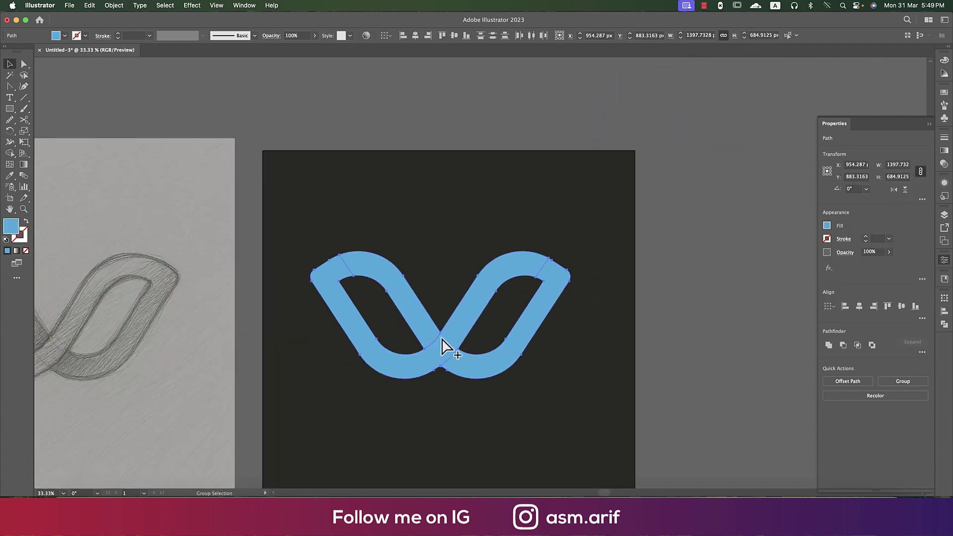
{"action": "scroll", "coordinate": [442, 343], "scroll_direction": "up", "scroll_amount": 2}
{"action": "scroll", "coordinate": [468, 426], "scroll_direction": "down", "scroll_amount": 1}
Apply the White, Black linear gradient to the W's lower-right arm, main ribbon and upper-left arm.
{"action": "left_click", "coordinate": [510, 385]}
{"action": "left_click", "coordinate": [529, 293]}
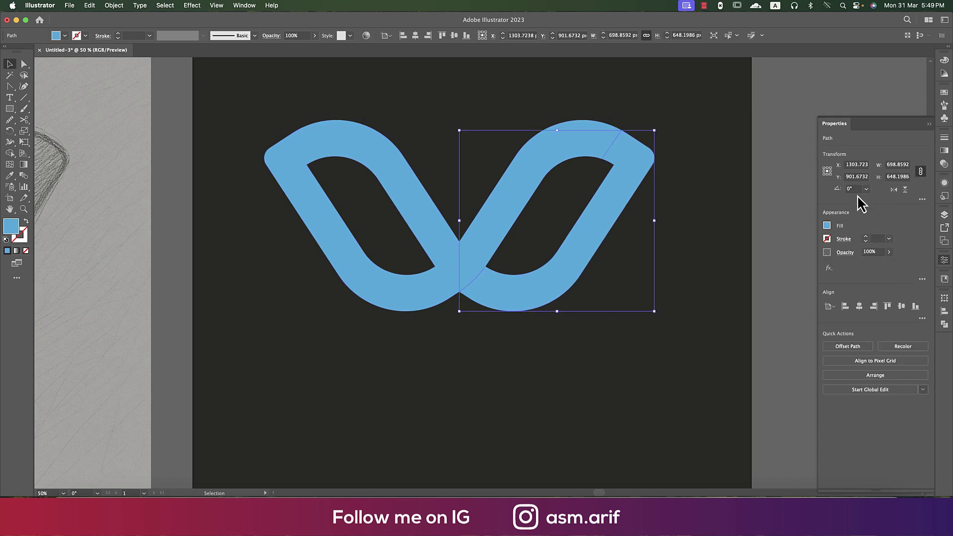
{"action": "left_click", "coordinate": [945, 151]}
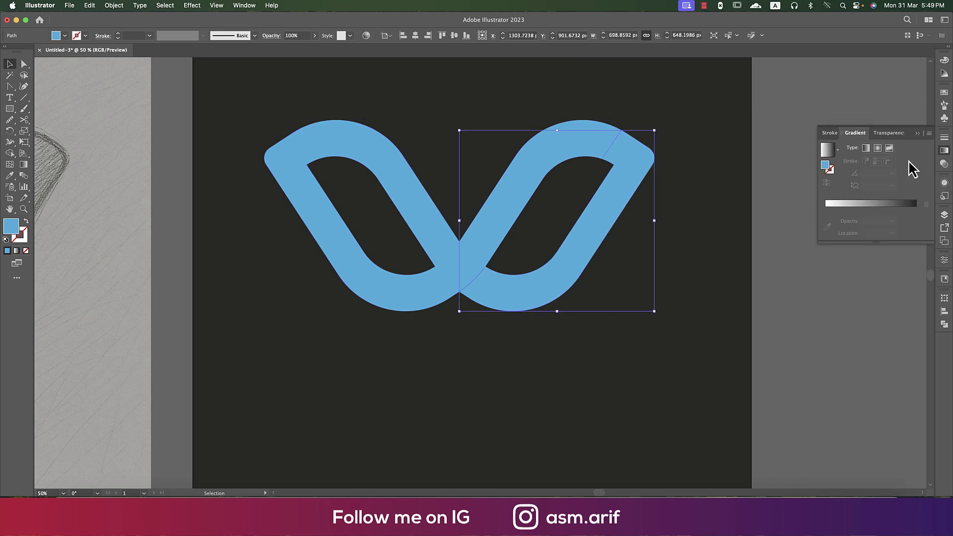
{"action": "left_click", "coordinate": [827, 150]}
{"action": "left_click", "coordinate": [588, 140]}
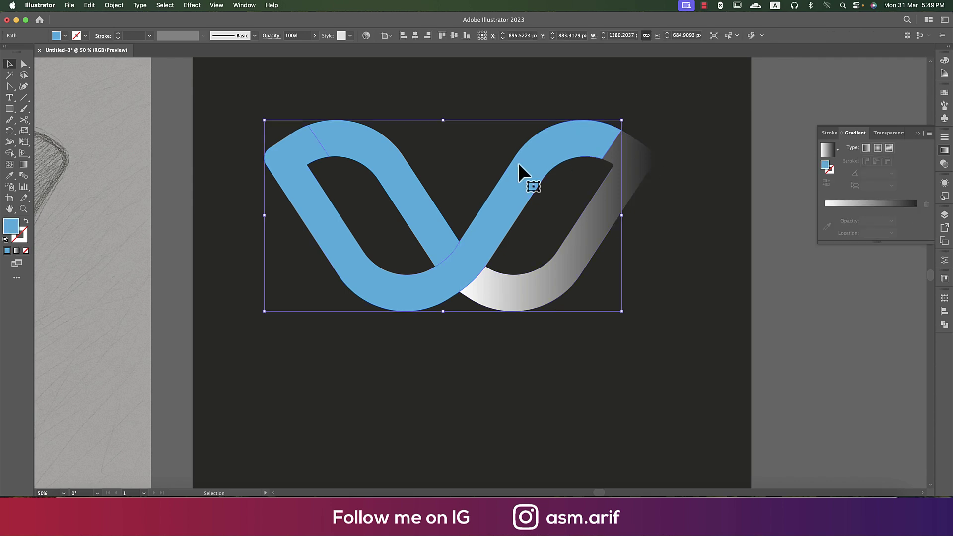
{"action": "left_click", "coordinate": [838, 150]}
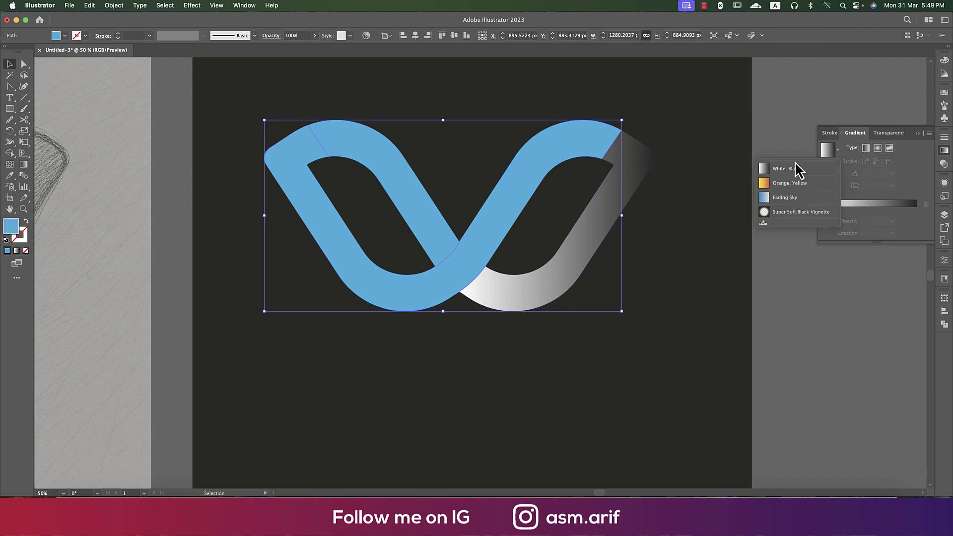
{"action": "left_click", "coordinate": [762, 169]}
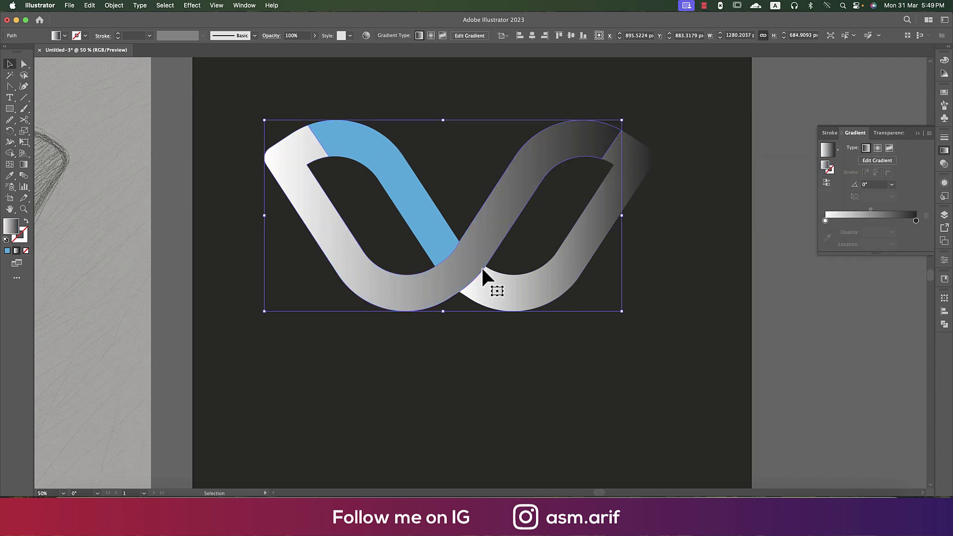
{"action": "left_click", "coordinate": [434, 222]}
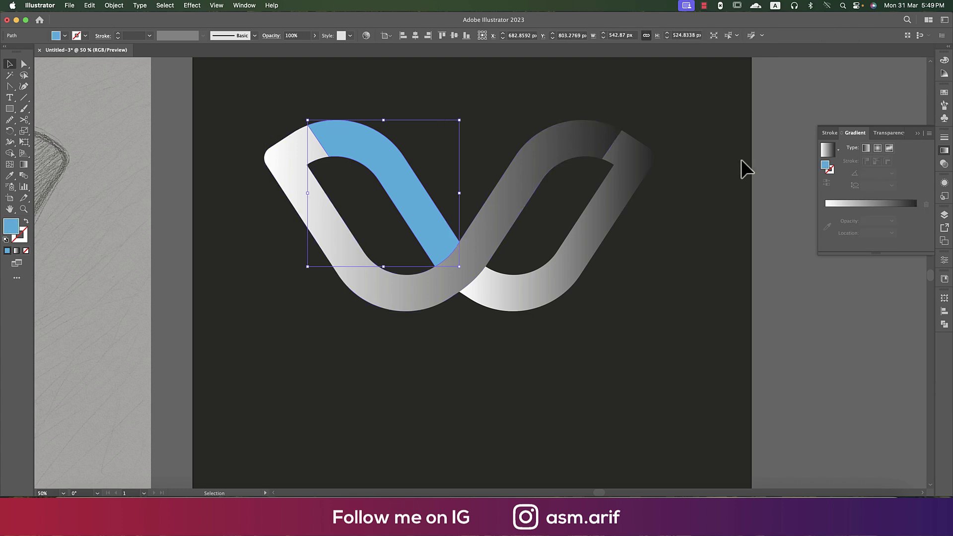
{"action": "left_click", "coordinate": [830, 150]}
{"action": "left_click", "coordinate": [718, 190]}
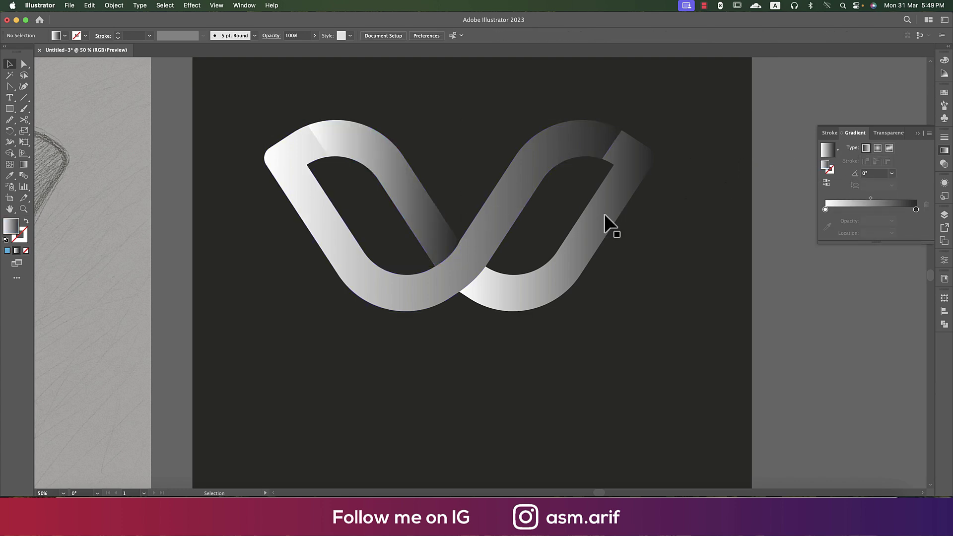
{"action": "left_click", "coordinate": [630, 170]}
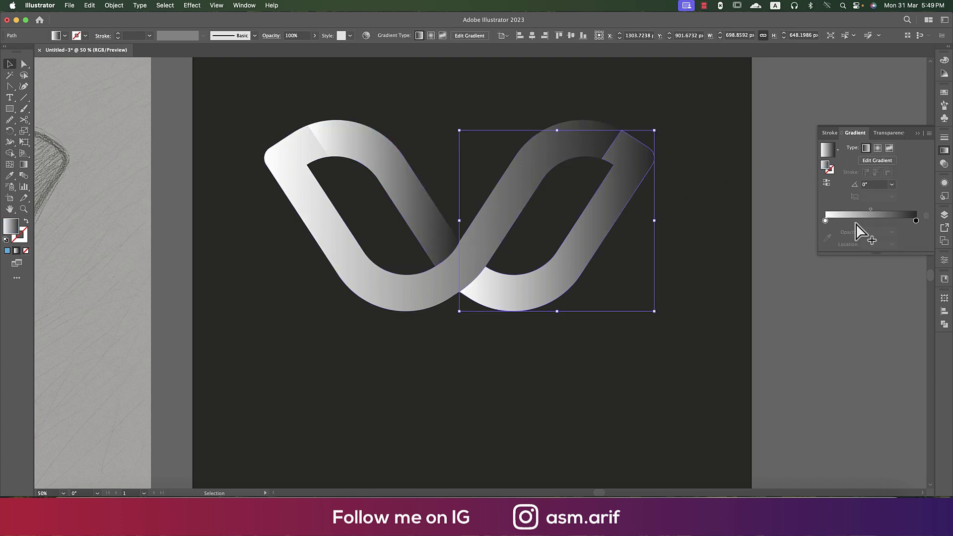
{"action": "left_click", "coordinate": [827, 221]}
{"action": "double_click", "coordinate": [827, 222]}
{"action": "key", "text": "Escape"}
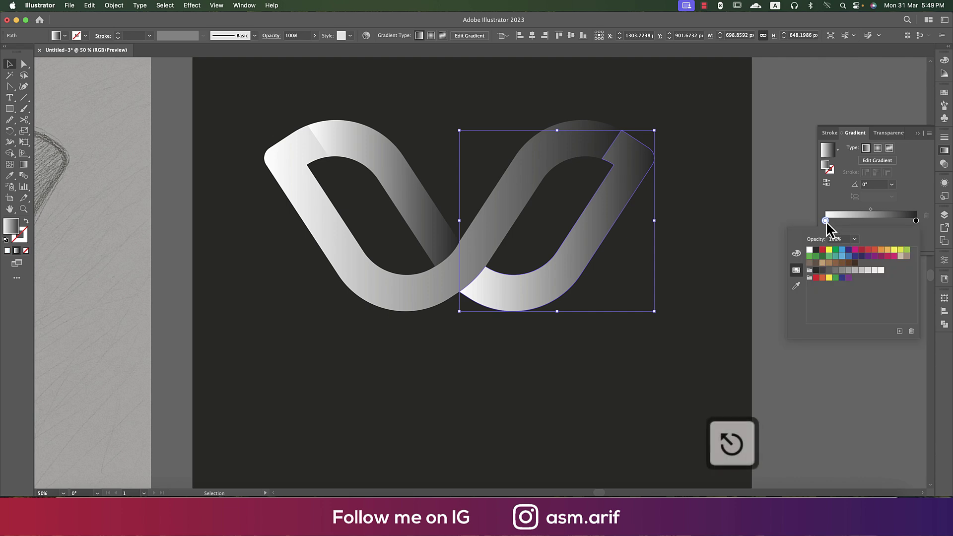
{"action": "left_click", "coordinate": [918, 133]}
{"action": "left_click", "coordinate": [815, 232]}
Place the reference image best-logos-2017-1.jpg beside the dark artboard.
{"action": "scroll", "coordinate": [768, 276], "scroll_direction": "down", "scroll_amount": 2}
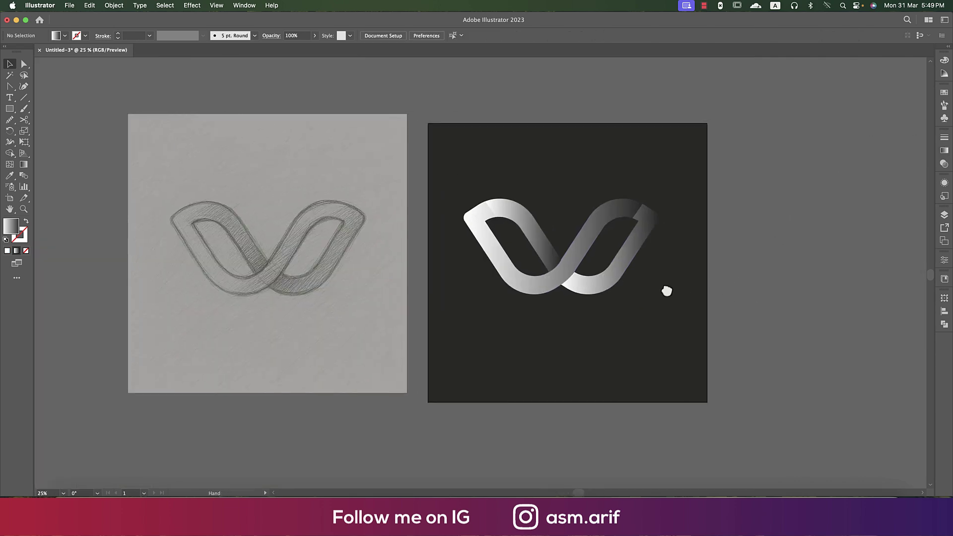
{"action": "scroll", "coordinate": [666, 289], "scroll_direction": "right", "scroll_amount": 5}
{"action": "left_click", "coordinate": [69, 5]}
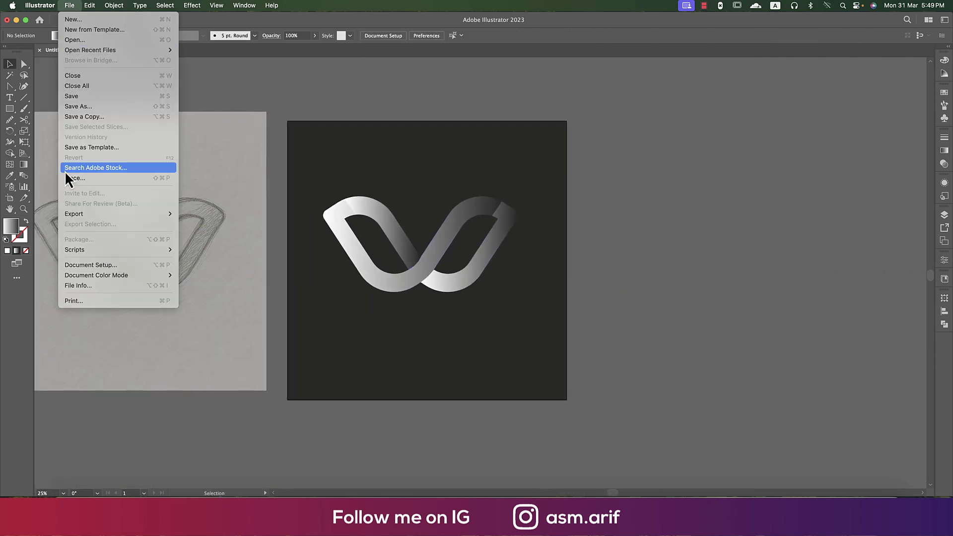
{"action": "left_click", "coordinate": [90, 180]}
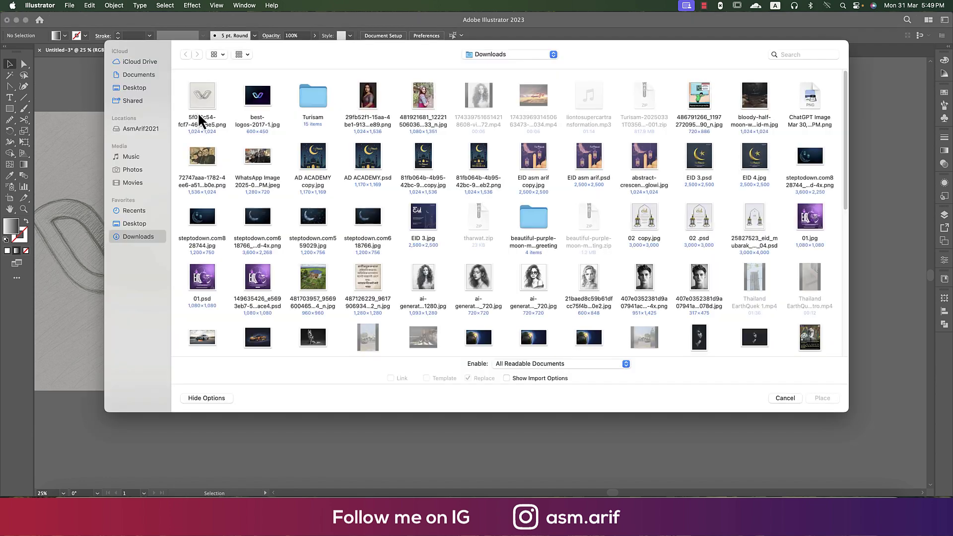
{"action": "double_click", "coordinate": [258, 95]}
{"action": "left_click", "coordinate": [671, 361]}
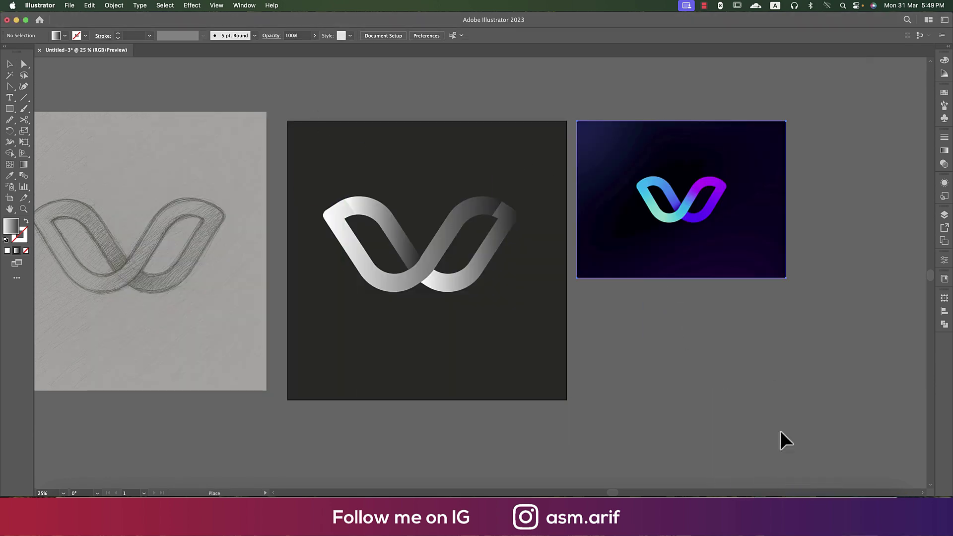
Enlarge the reference logo image to about 2099 × 1574 px and move it clear of the artboard.
{"action": "left_click_drag", "start_coordinate": [683, 278], "coordinate": [688, 342]}
{"action": "scroll", "coordinate": [575, 369], "scroll_direction": "right", "scroll_amount": 5}
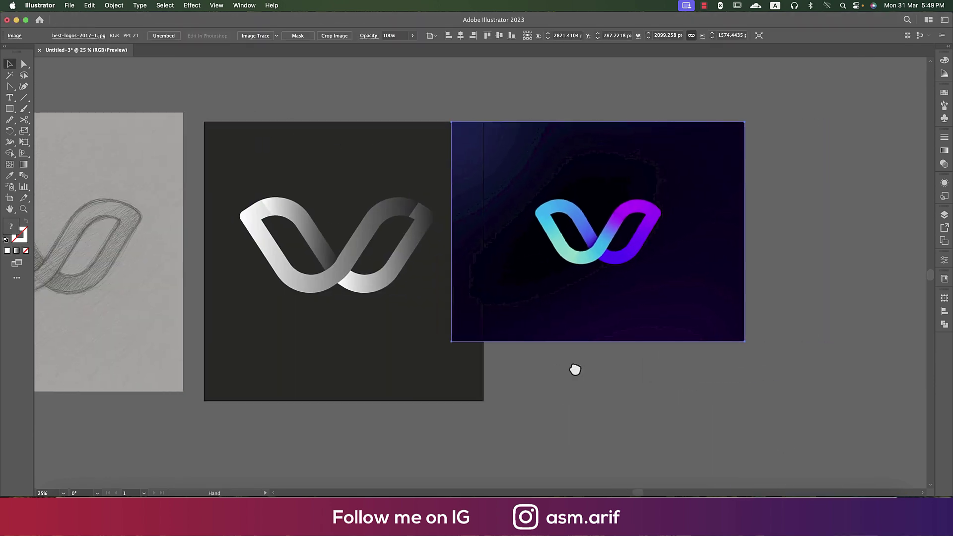
{"action": "left_click_drag", "start_coordinate": [575, 291], "coordinate": [632, 313]}
{"action": "left_click", "coordinate": [609, 398]}
Start the Color Picker eyedropper for the white stop of the lower-right arm's gradient.
{"action": "left_click", "coordinate": [398, 251]}
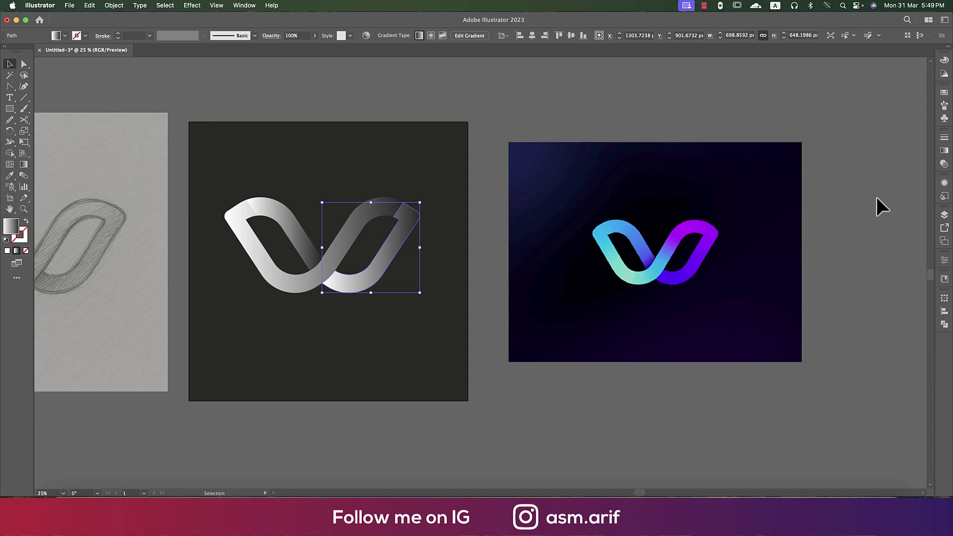
{"action": "left_click", "coordinate": [945, 151]}
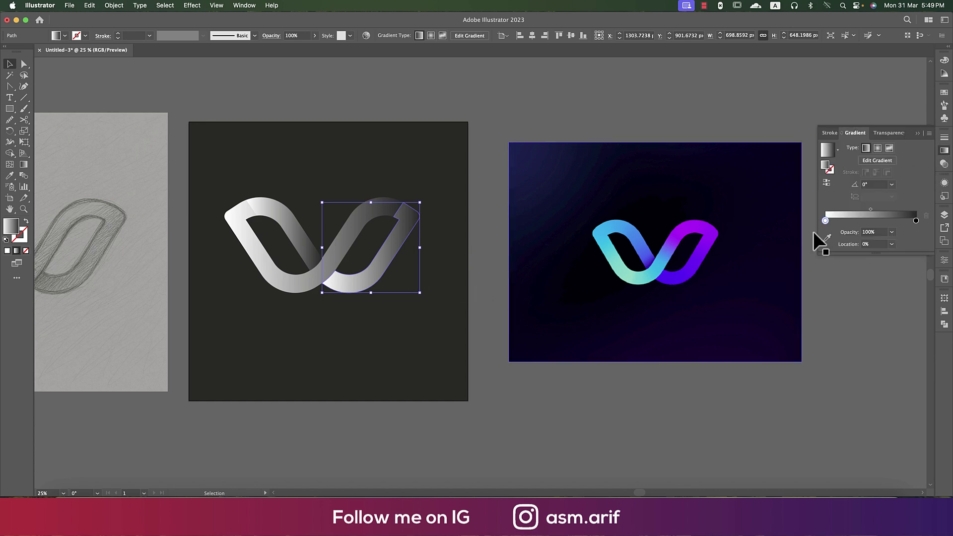
{"action": "left_click", "coordinate": [828, 236]}
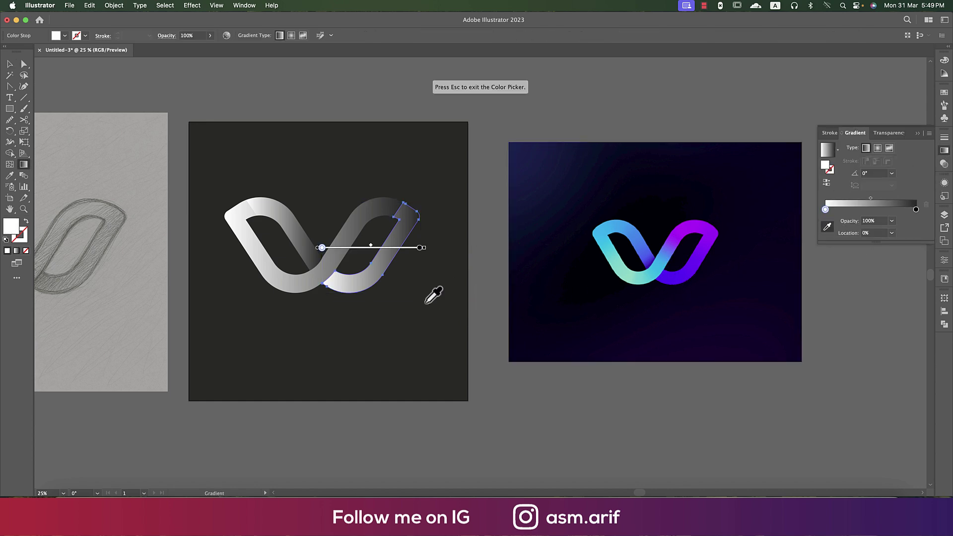